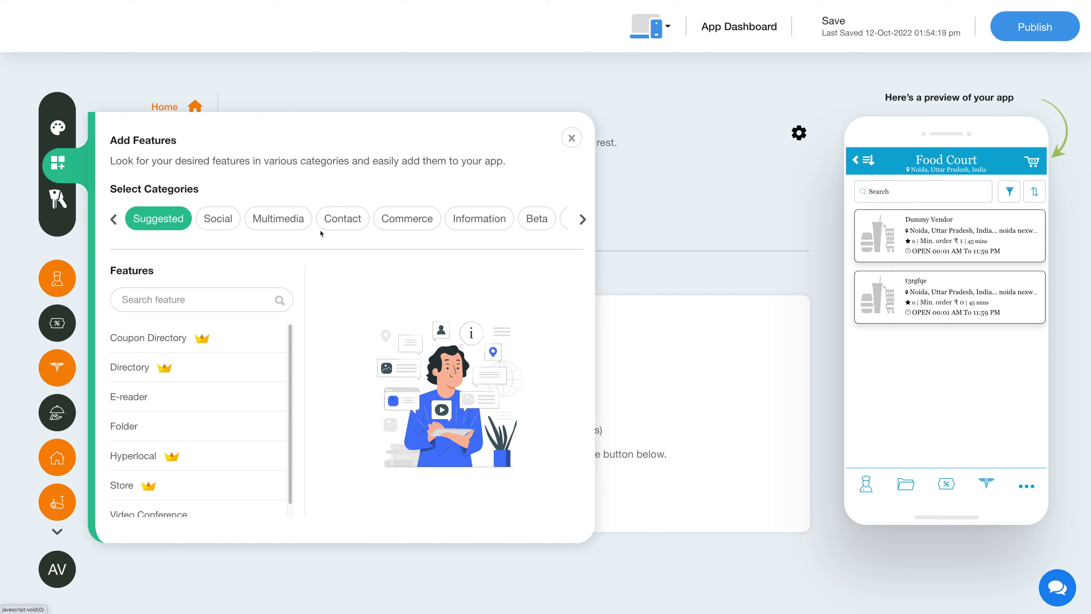
# Step: Search all feature categories for "Loyalty" and add the Loyalty Card feature to the app
pyautogui.click(583, 220)
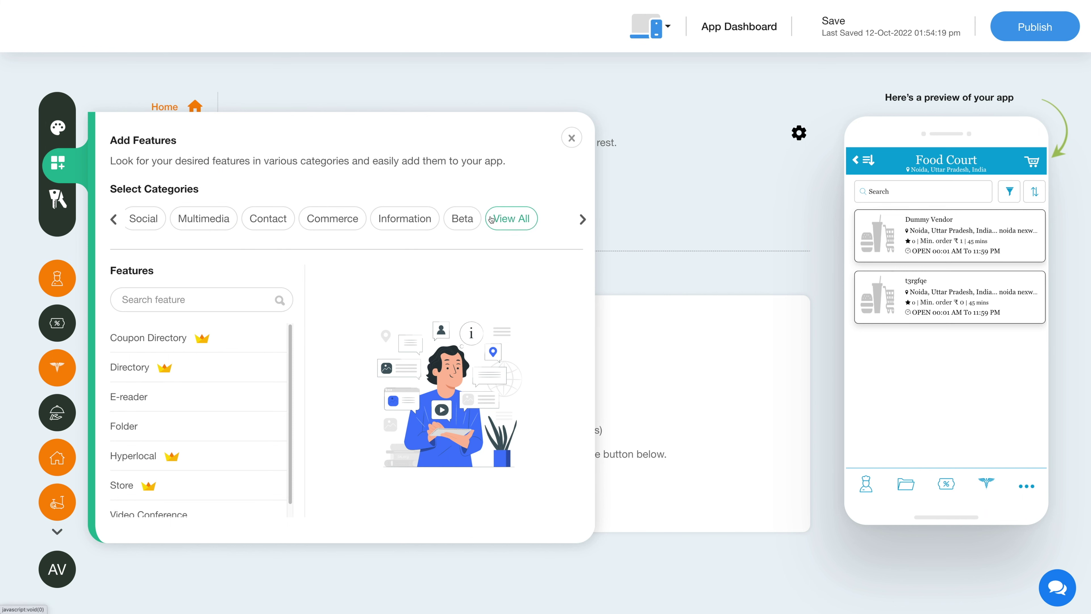
pyautogui.click(512, 218)
pyautogui.click(220, 303)
pyautogui.write('Loyalty')
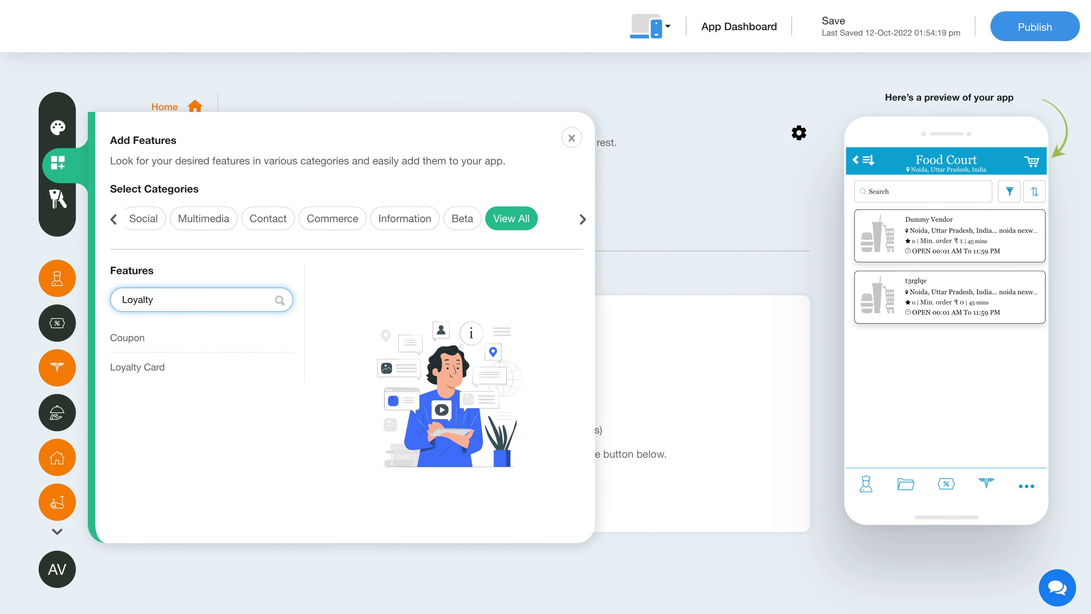
pyautogui.click(227, 366)
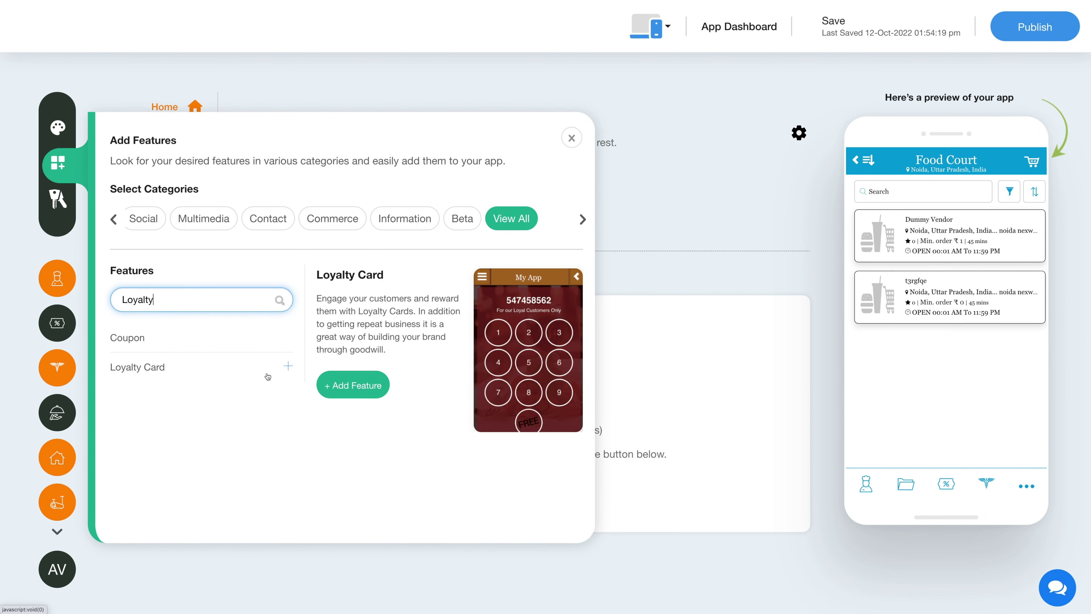
pyautogui.click(354, 386)
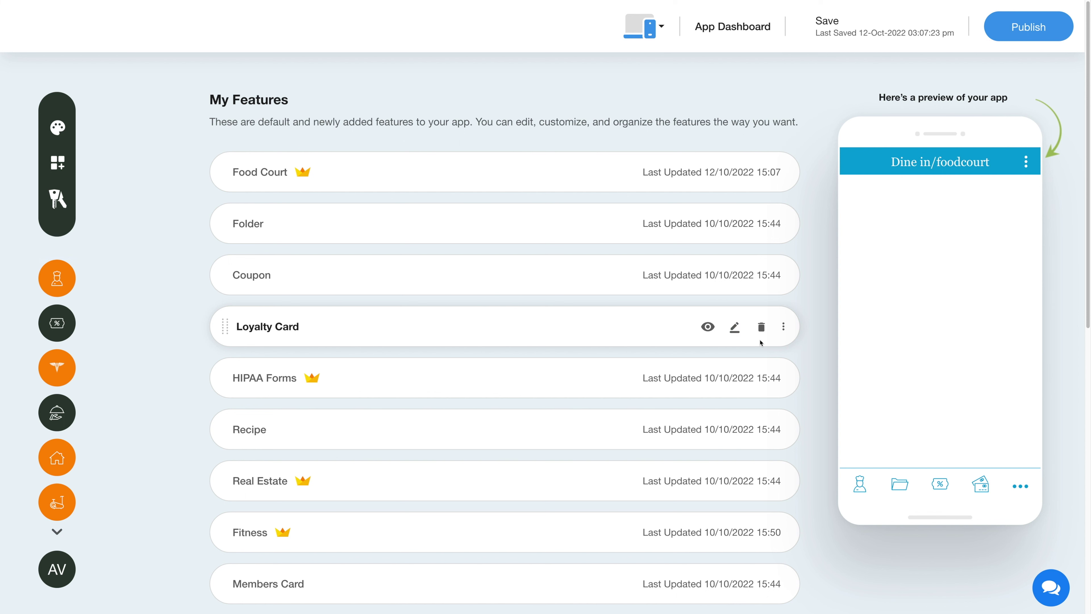
# Step: Open the Loyalty Card feature for editing and customization
pyautogui.click(783, 331)
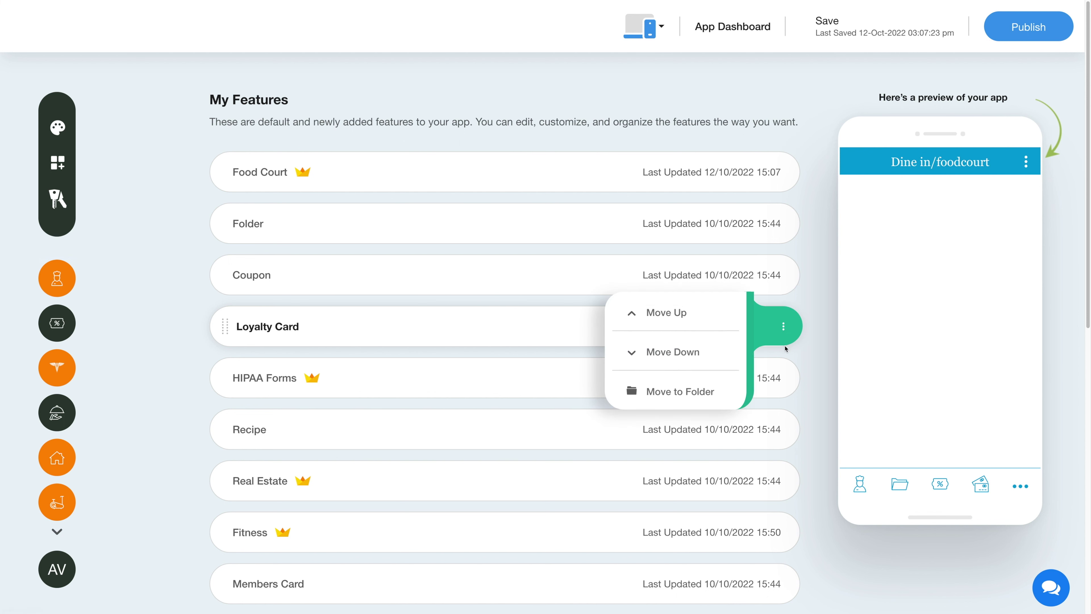
pyautogui.click(779, 348)
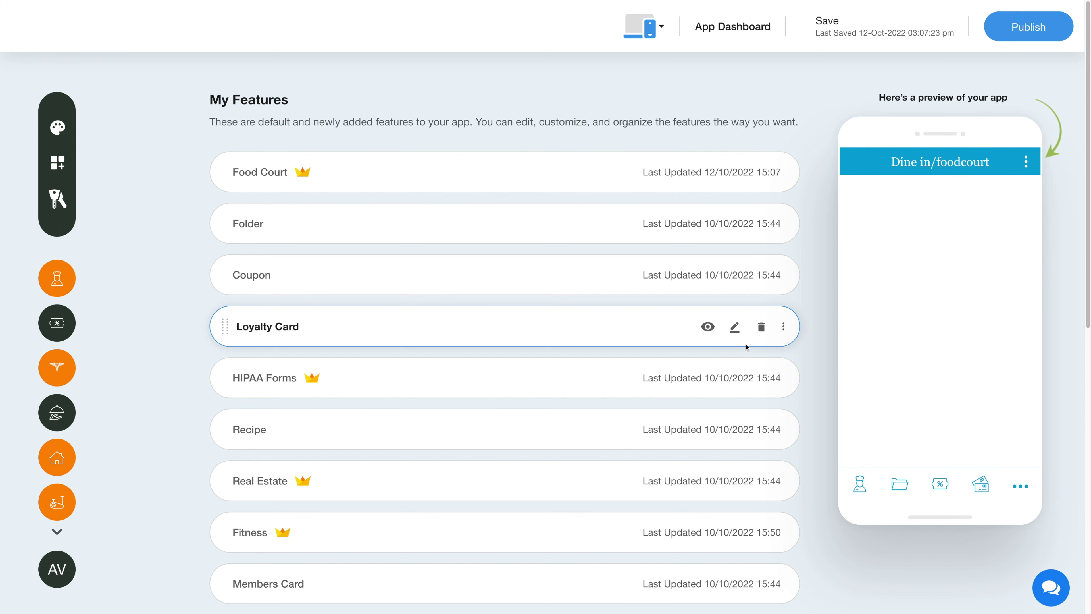
pyautogui.click(735, 332)
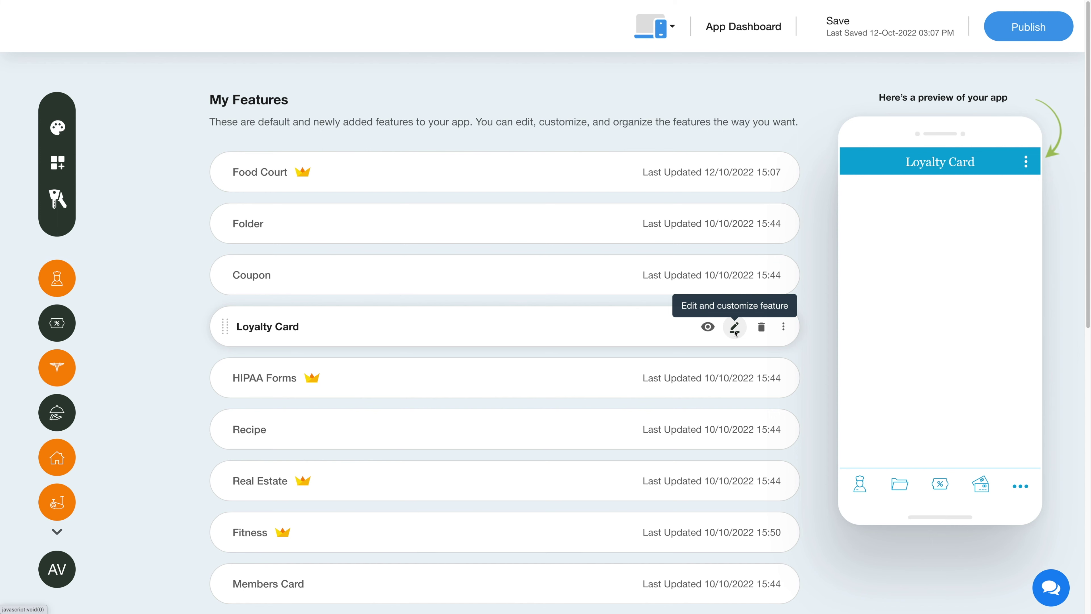
pyautogui.click(735, 332)
pyautogui.click(384, 222)
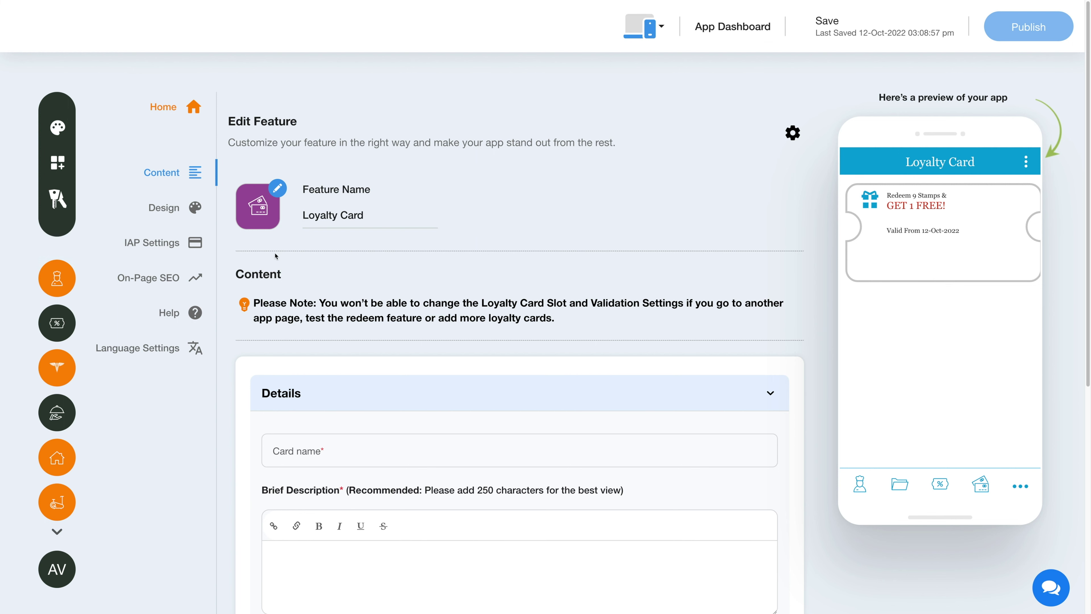
# Step: Examine the icon choices for the Loyalty Card feature, including outline icons, images and custom uploads, without changing the icon
pyautogui.click(262, 224)
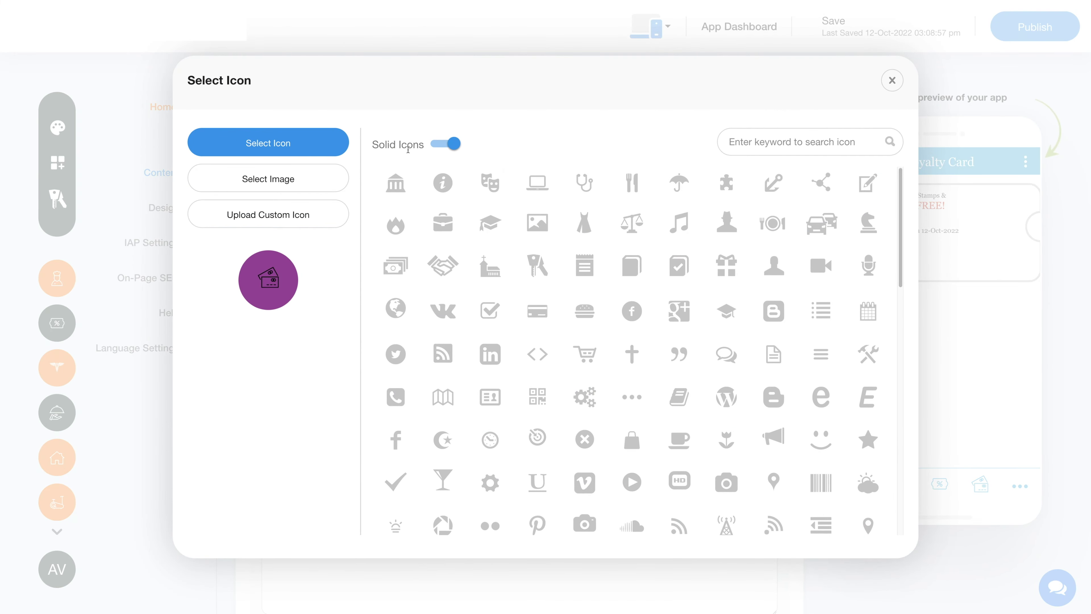
pyautogui.click(439, 146)
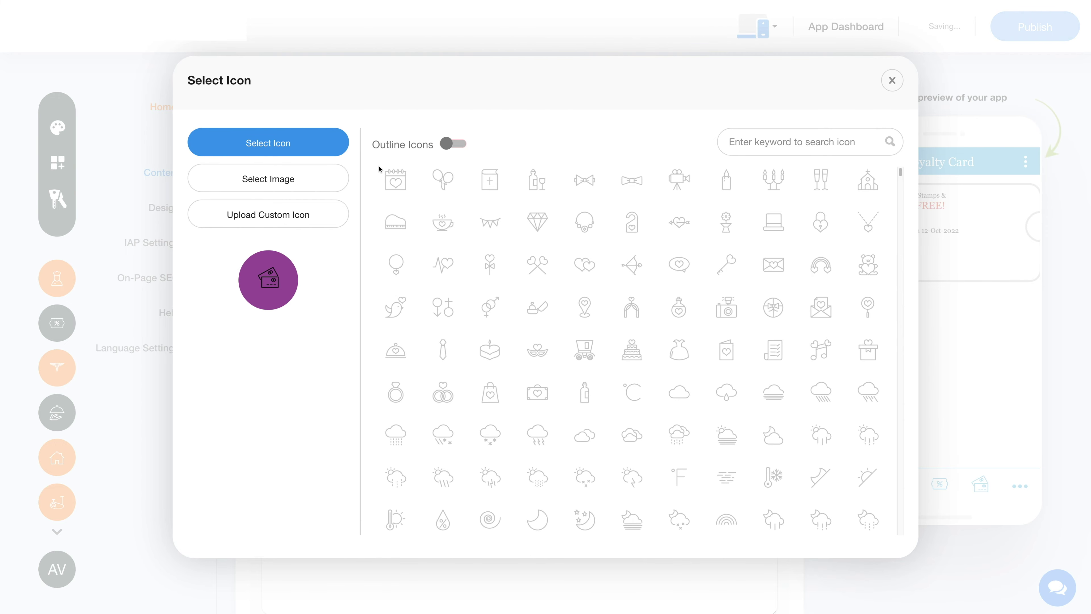
pyautogui.click(330, 182)
pyautogui.click(321, 239)
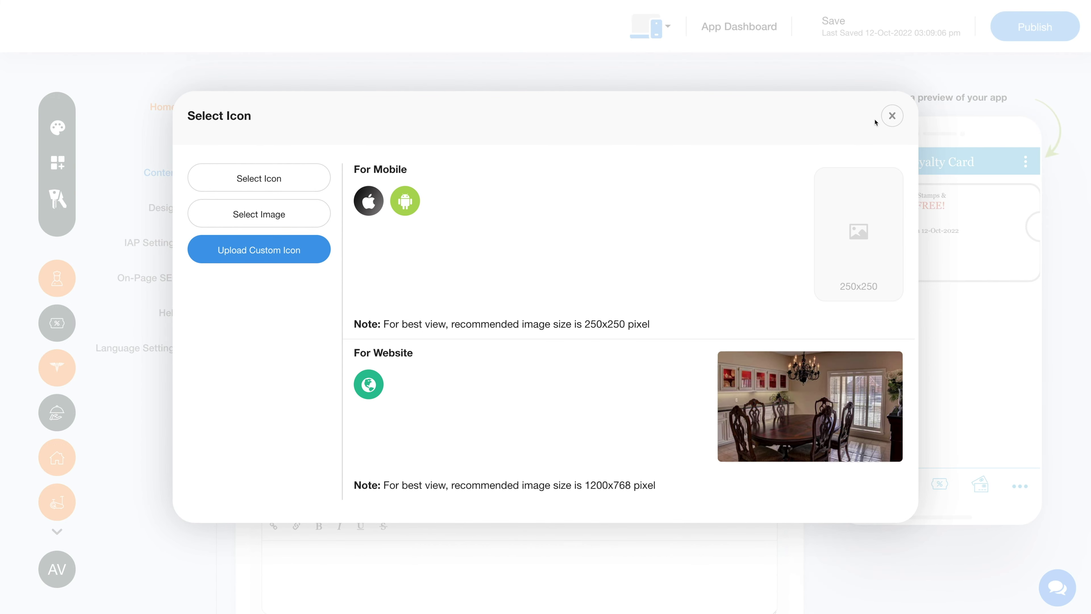
pyautogui.click(892, 99)
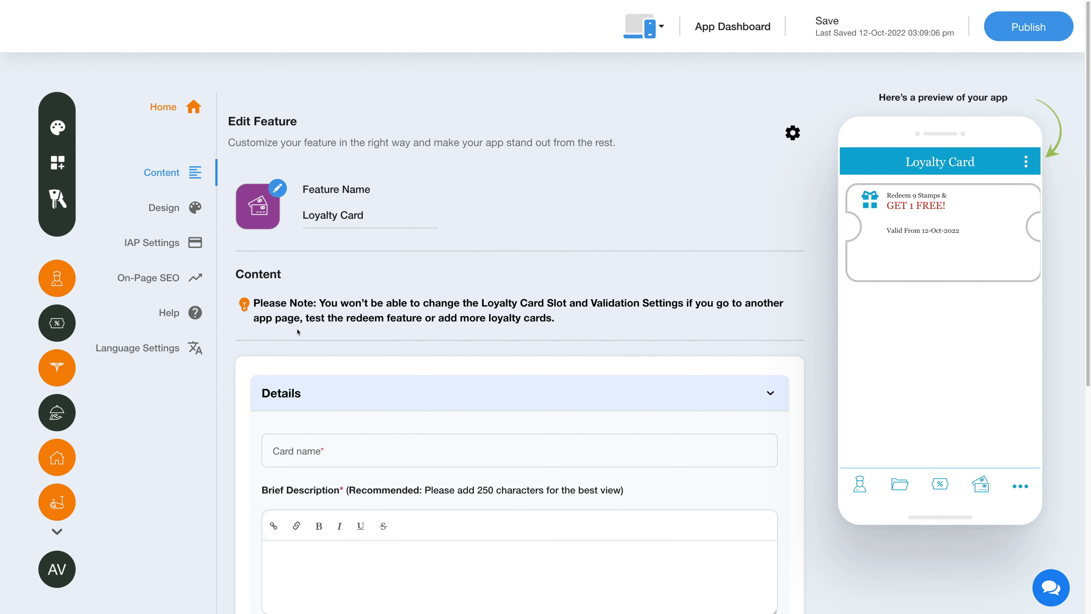
# Step: Name the loyalty card "Card 1" and enter "Description" as its brief description
pyautogui.scroll(-3, 298, 332)
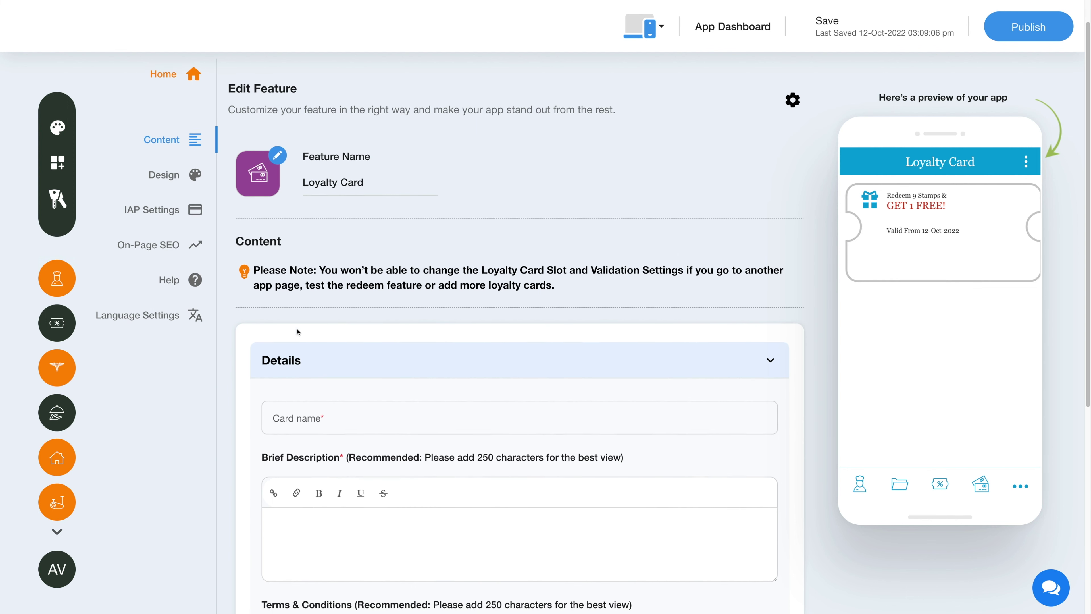
pyautogui.scroll(-1, 280, 316)
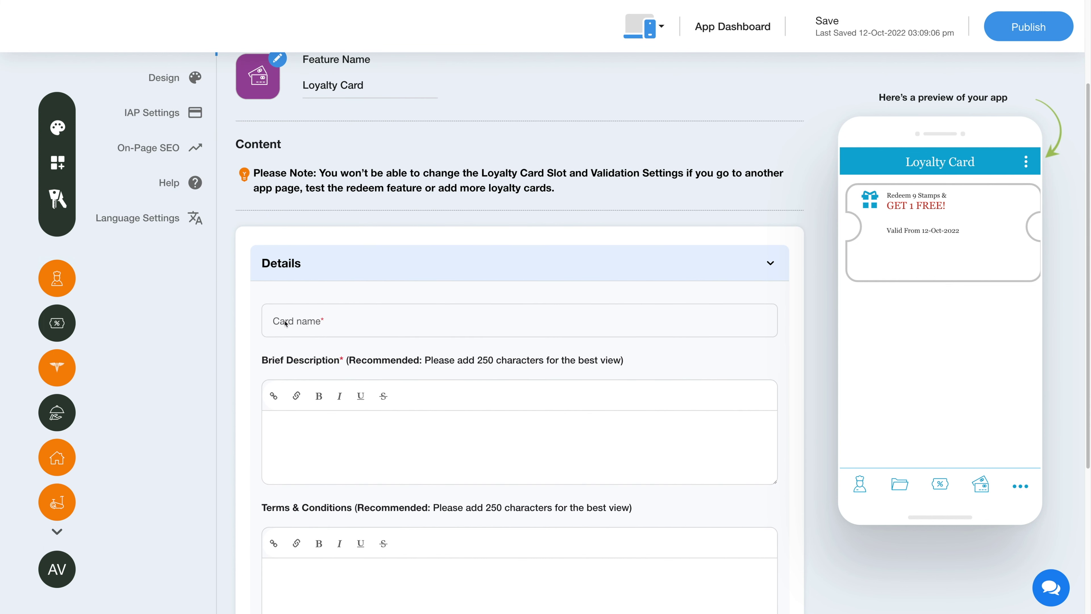
pyautogui.click(334, 328)
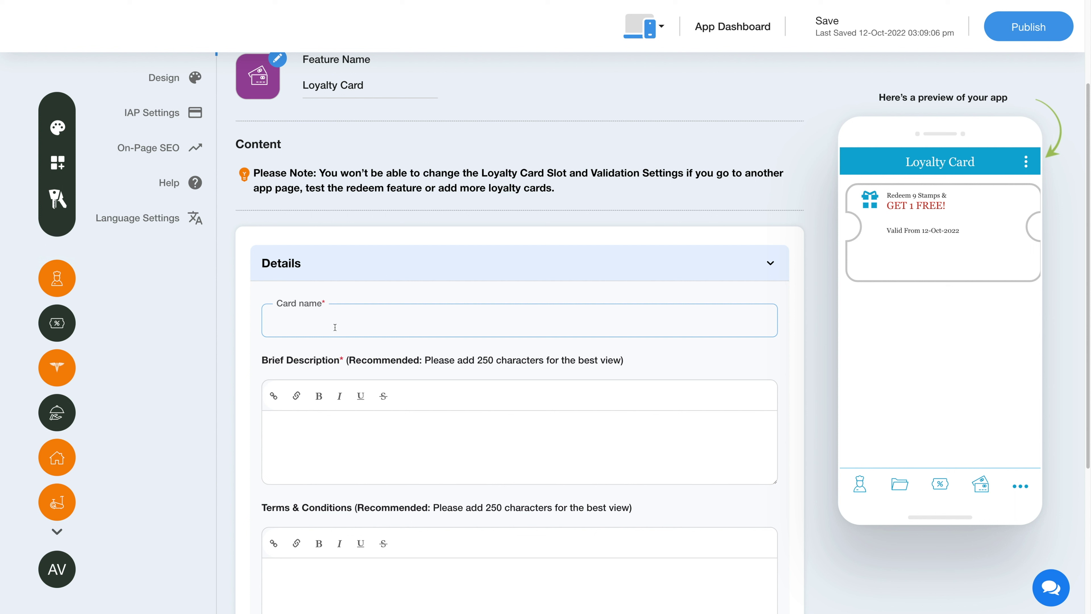
pyautogui.write('Card 1')
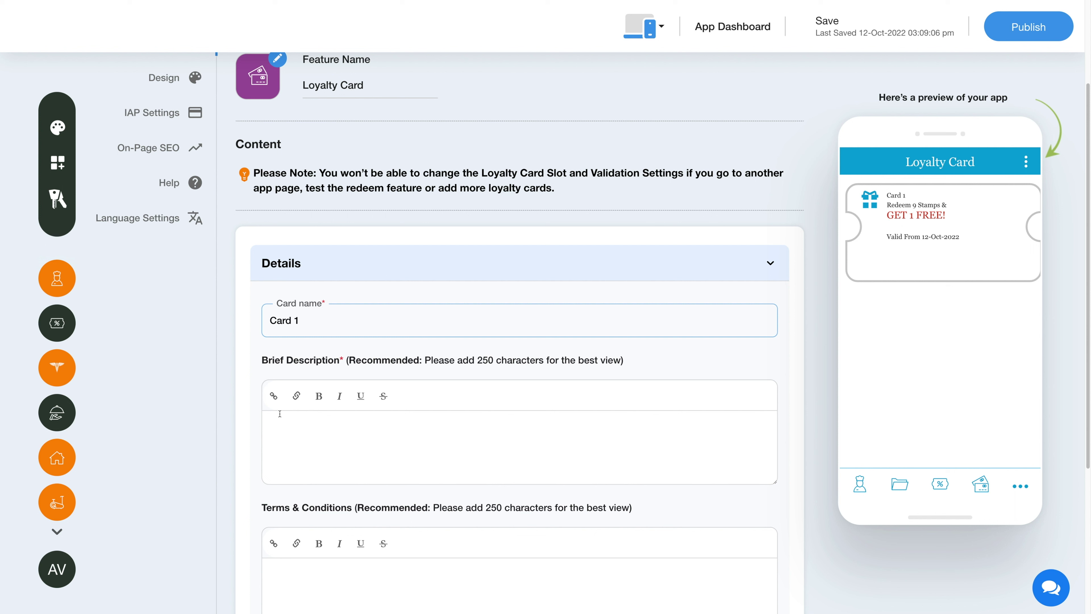
pyautogui.click(279, 413)
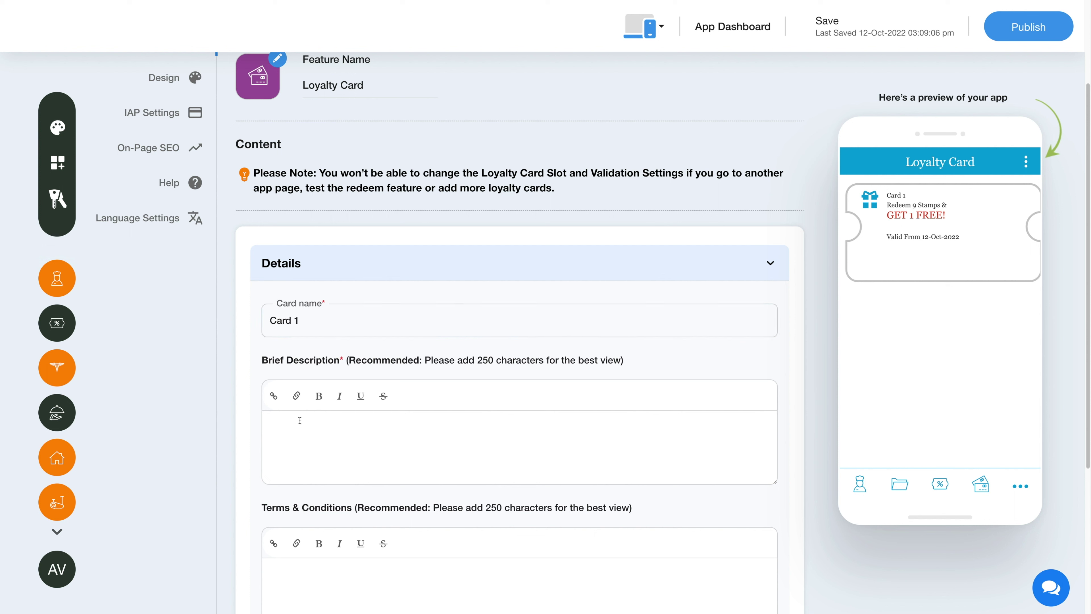
pyautogui.write('De')
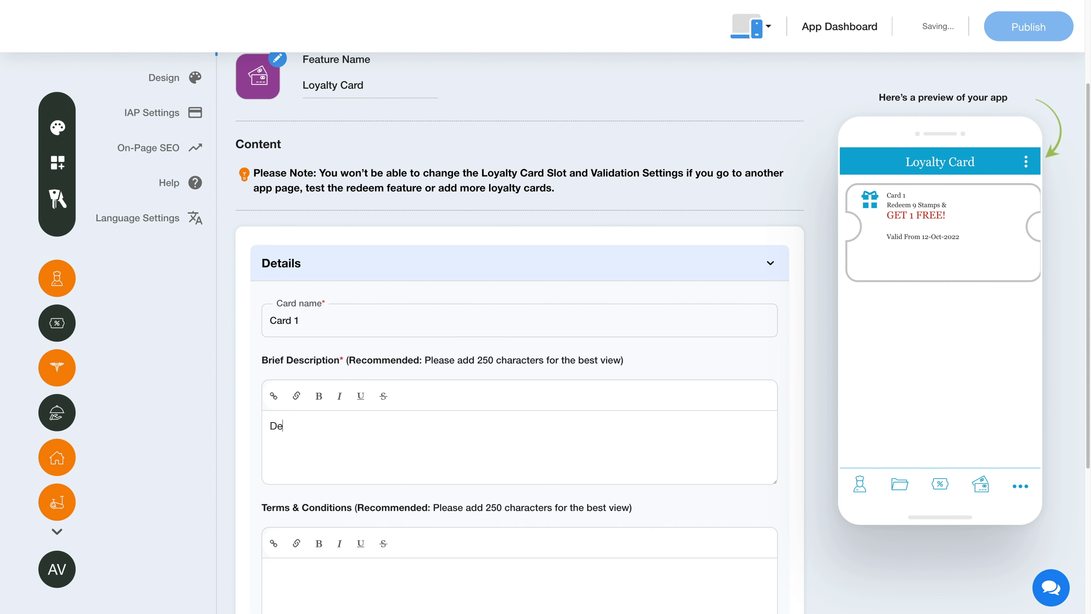
pyautogui.write('scription')
# Step: Enter "Terms and conditions" as the card's Terms & Conditions text
pyautogui.scroll(-2, 342, 462)
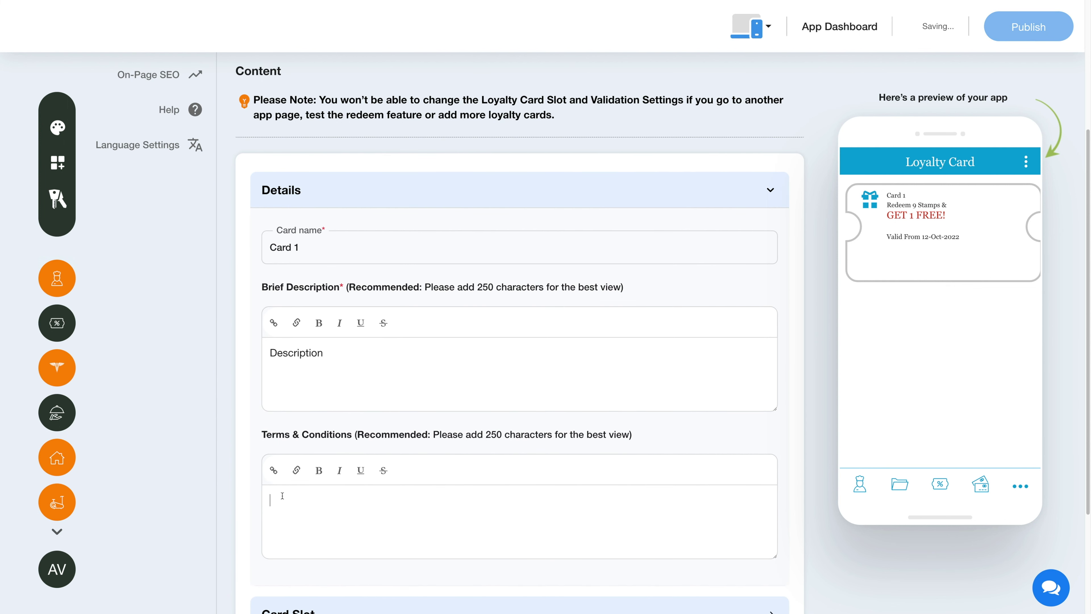
pyautogui.write('Terms and conditions')
pyautogui.scroll(-1, 252, 558)
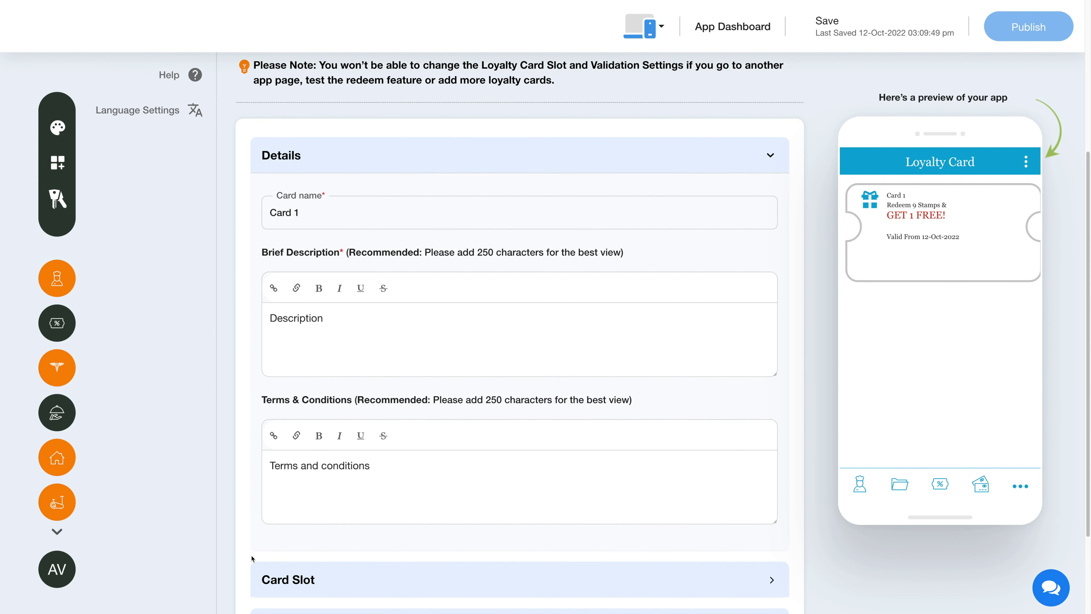
# Step: Set the number of stamps in the Card Slot settings to 8 + 1 FREE
pyautogui.scroll(-3, 252, 558)
pyautogui.click(771, 460)
pyautogui.scroll(-5, 592, 489)
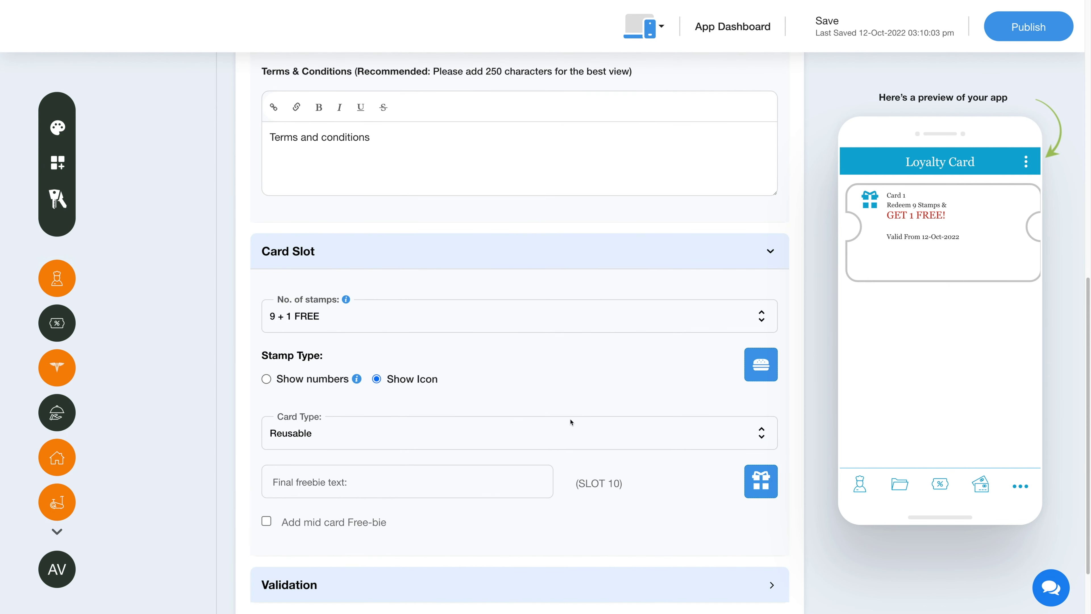
pyautogui.click(410, 319)
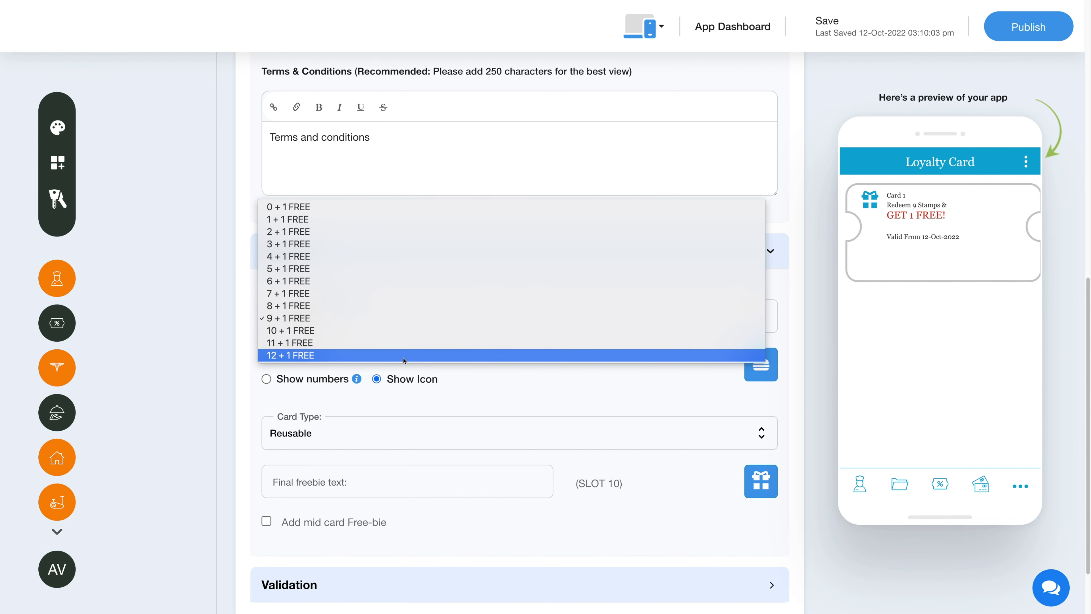
pyautogui.click(315, 306)
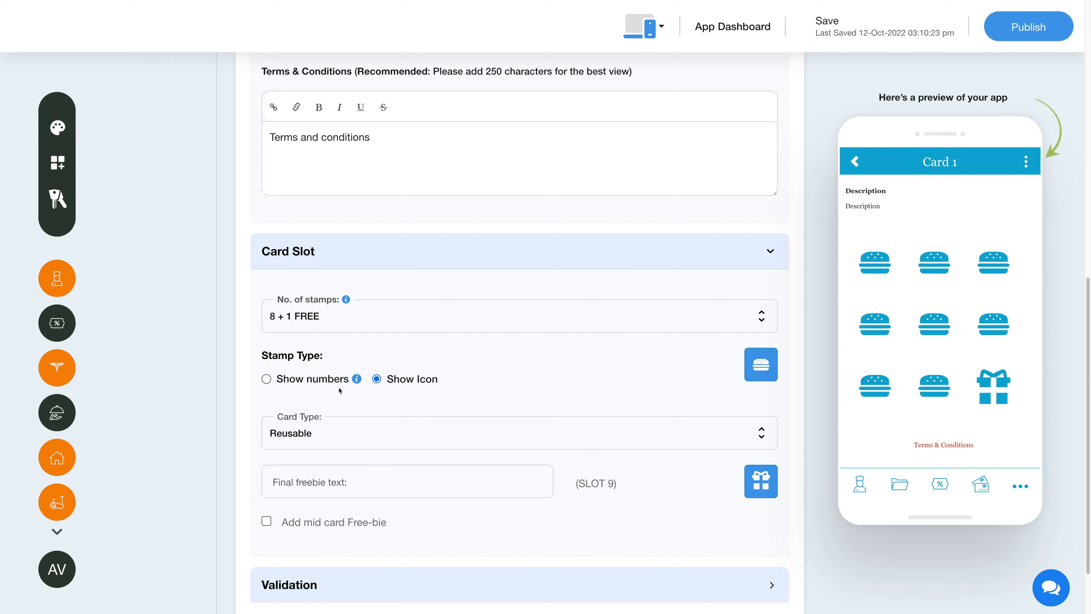
# Step: Compare the Show numbers stamp type with Show Icon and check the library of available stamp icons
pyautogui.click(266, 379)
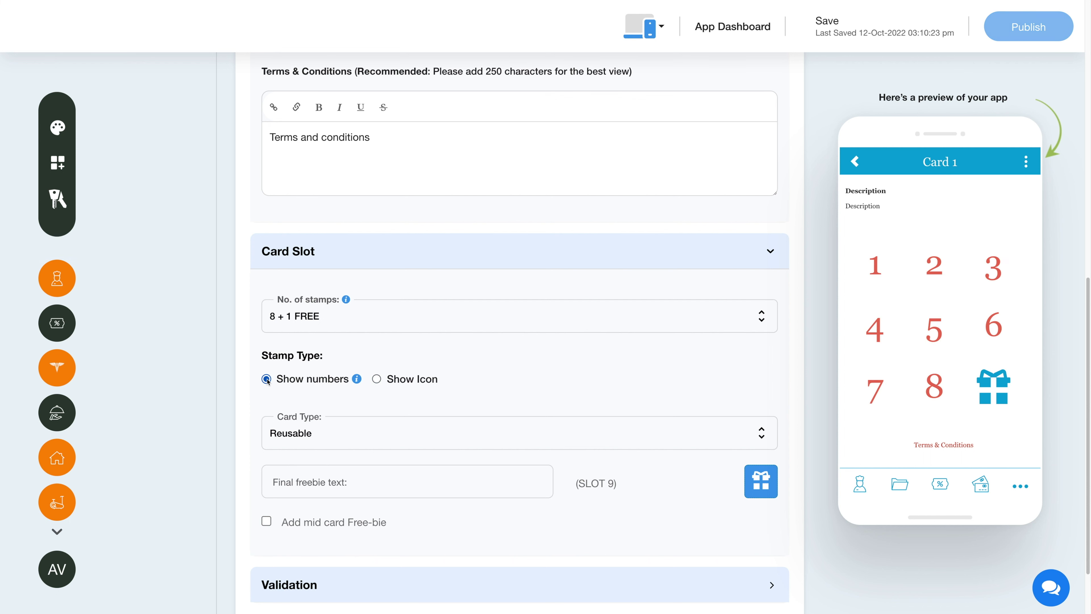
pyautogui.click(377, 379)
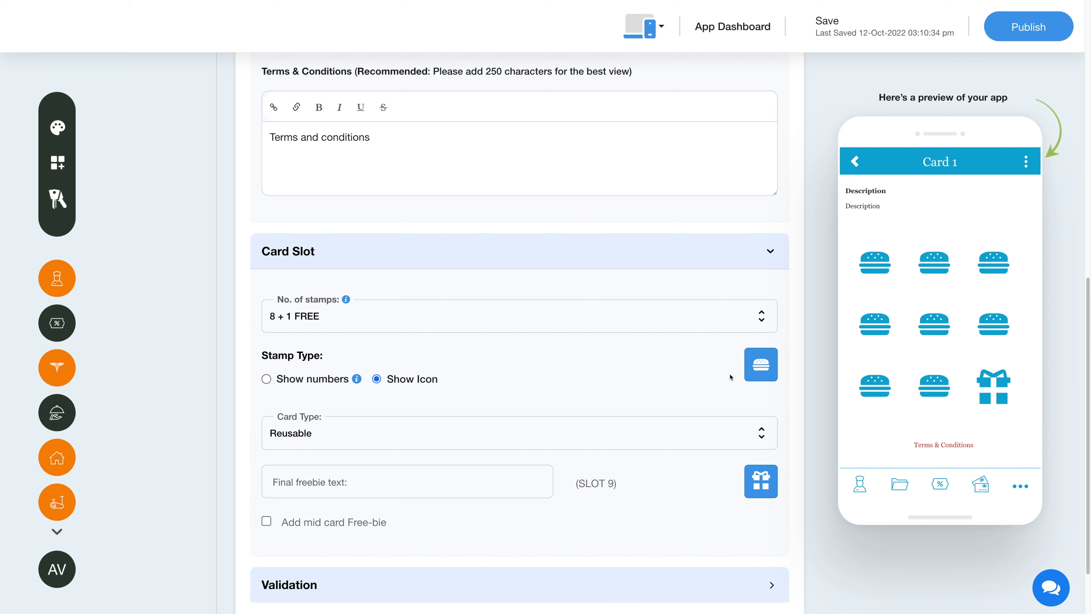
pyautogui.click(761, 364)
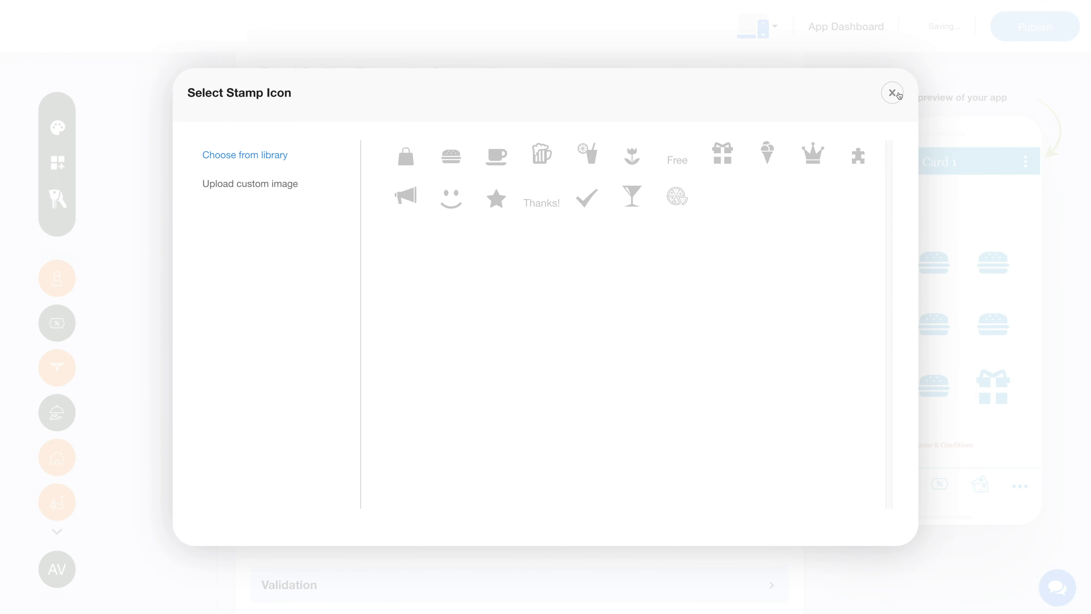
pyautogui.click(892, 92)
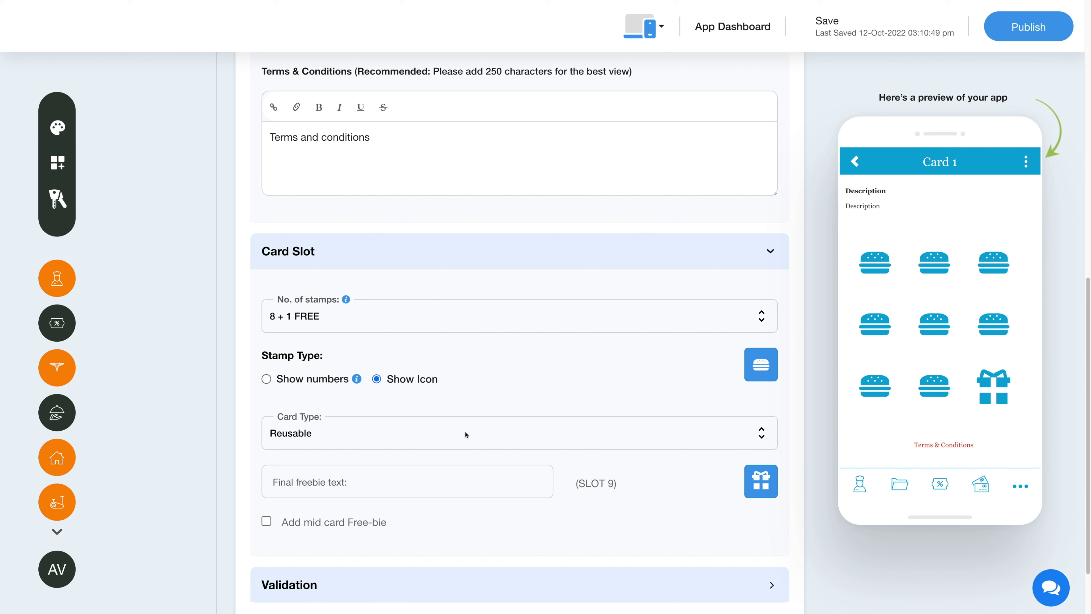
# Step: Keep the card type as Reusable and set the final freebie text to "Demo"
pyautogui.click(483, 433)
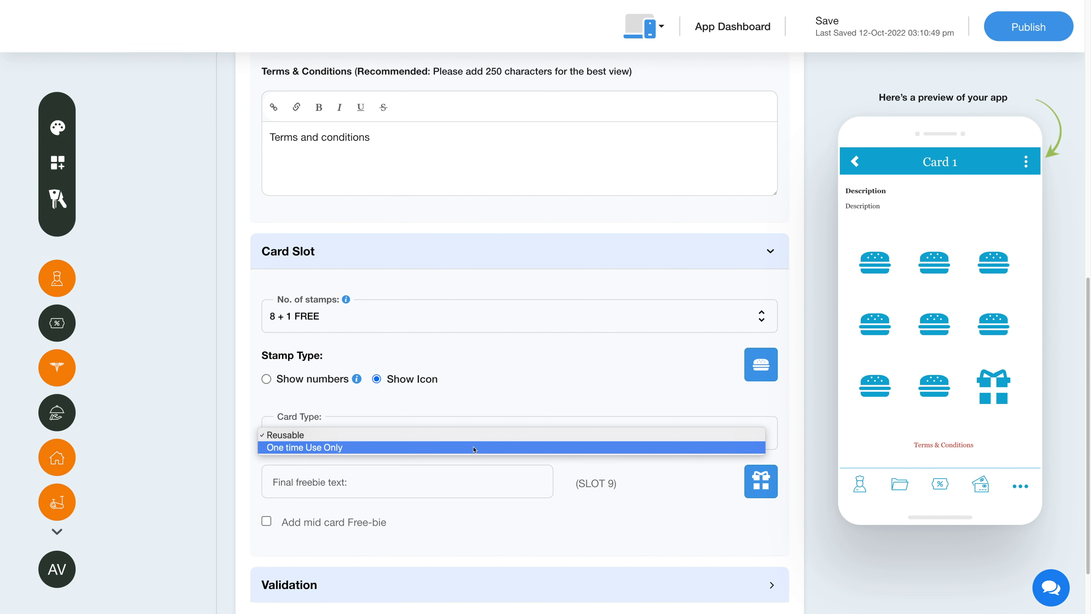
pyautogui.click(473, 435)
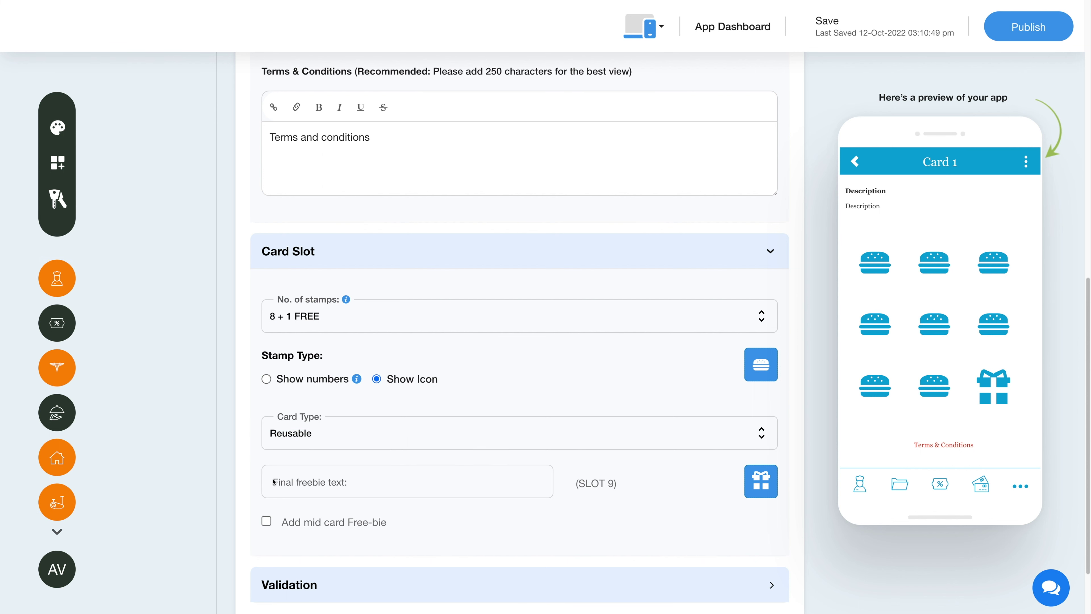
pyautogui.click(355, 482)
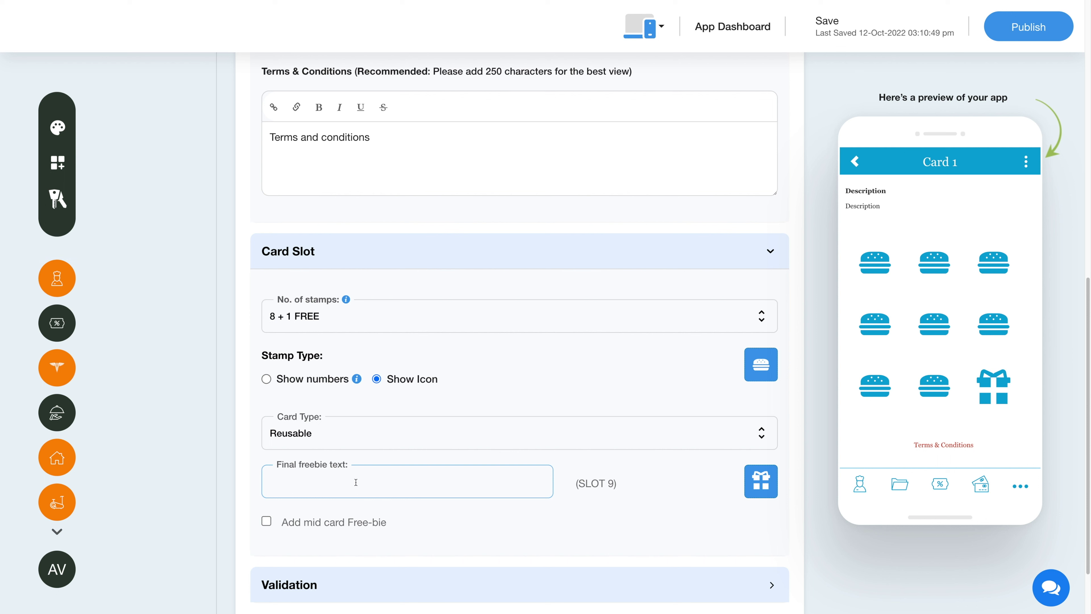
pyautogui.write('Demo')
pyautogui.click(594, 501)
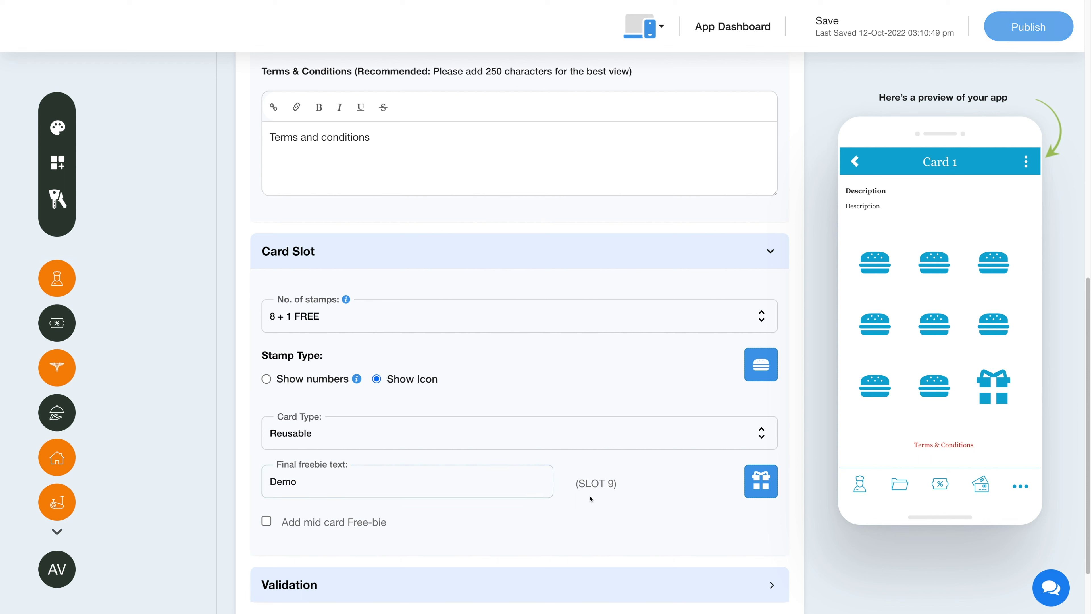
# Step: Examine the library and custom image upload options for the final freebie's stamp icon without changing it
pyautogui.click(758, 483)
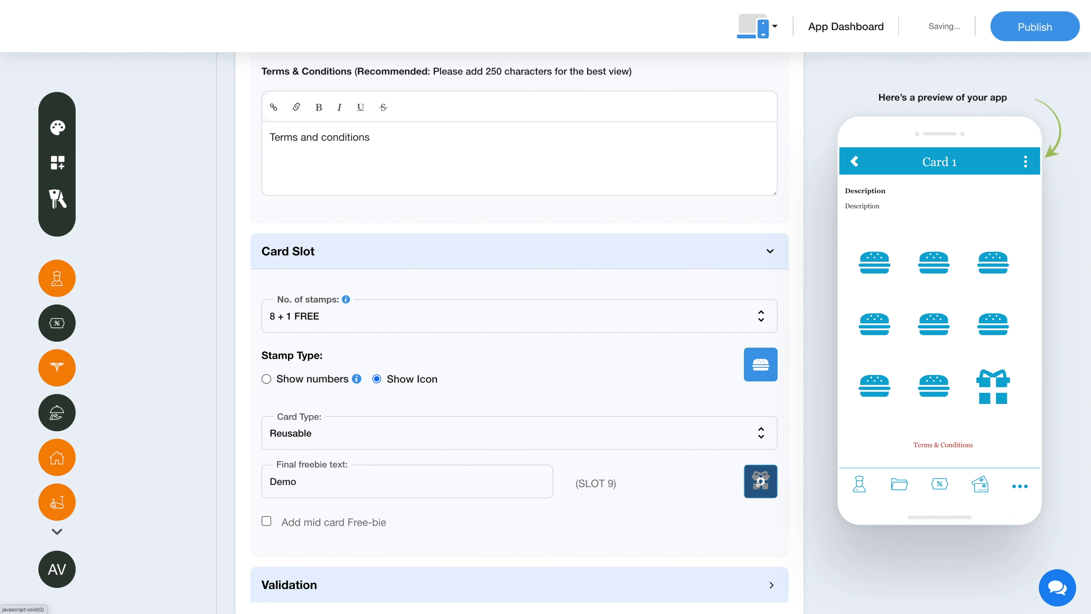
pyautogui.click(759, 483)
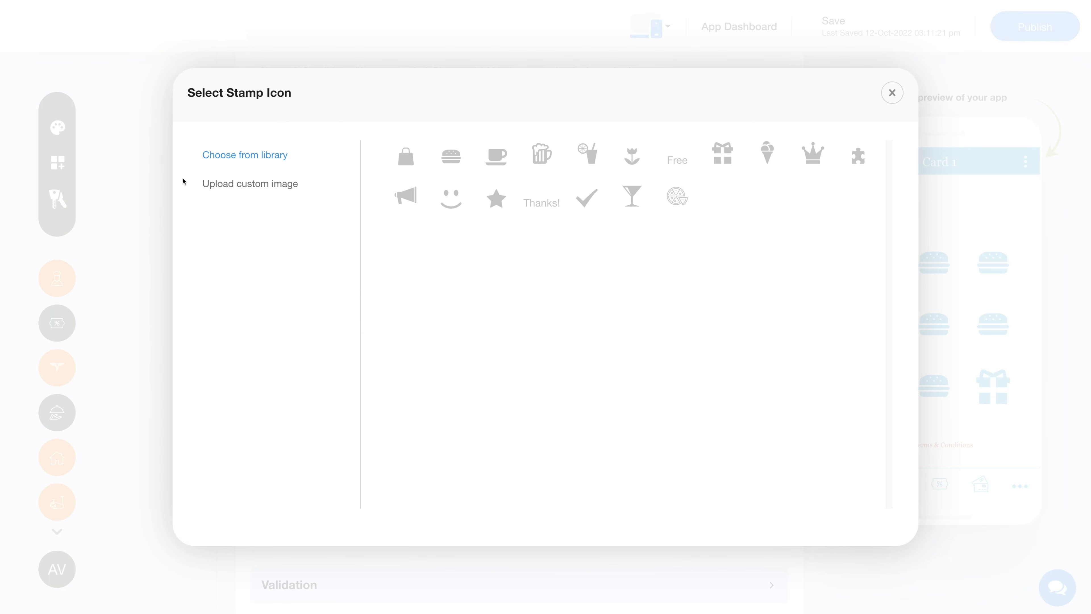
pyautogui.click(224, 184)
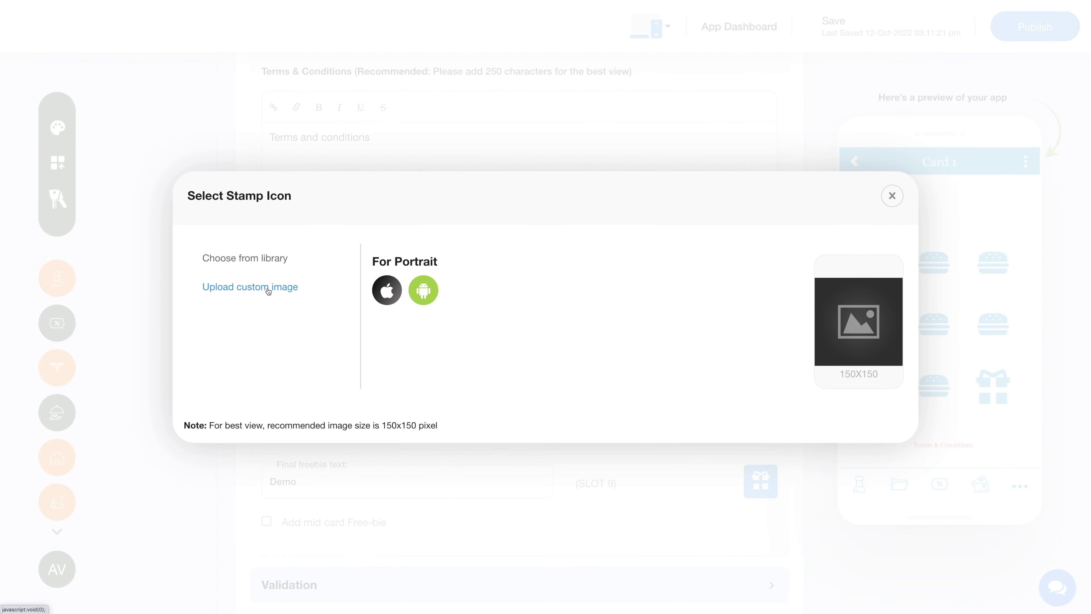
pyautogui.click(892, 195)
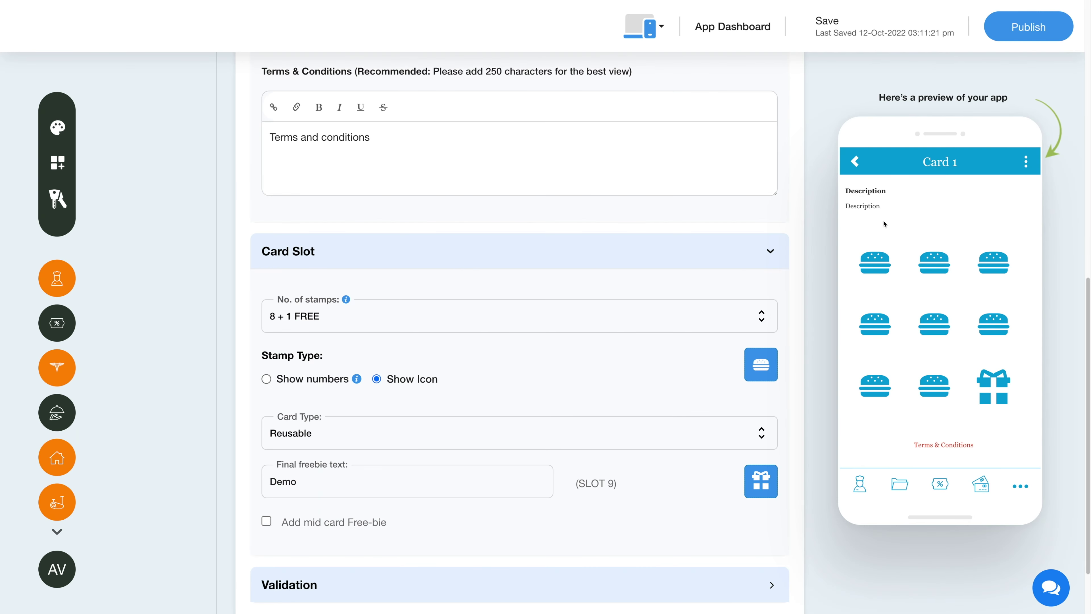
# Step: Add a mid-card freebie in slot 2 with the mid-card freebie text "Demo"
pyautogui.scroll(-3, 644, 541)
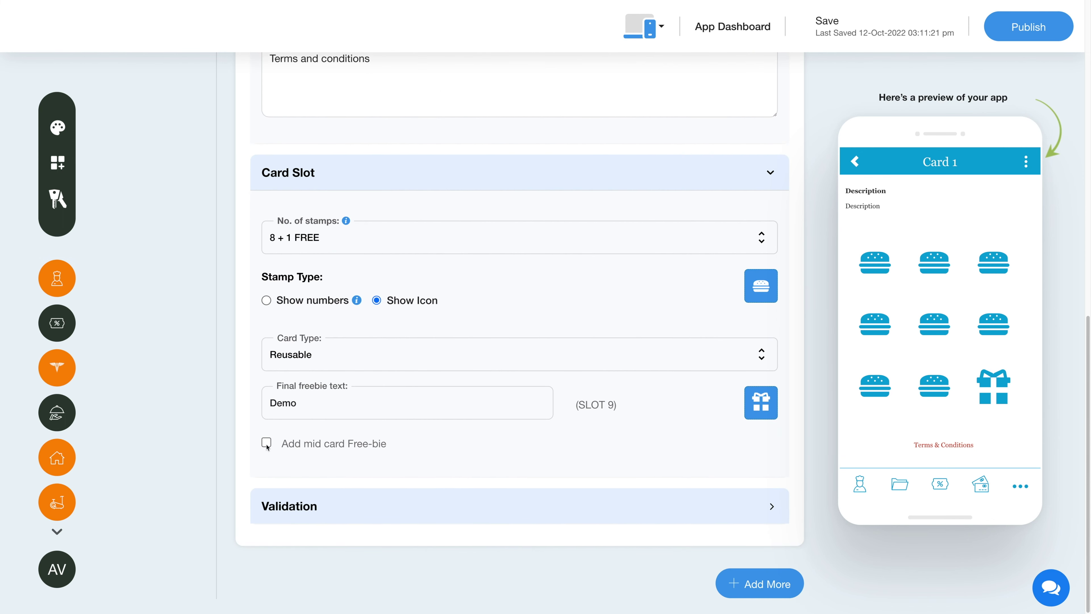
pyautogui.click(266, 443)
pyautogui.scroll(-1, 267, 446)
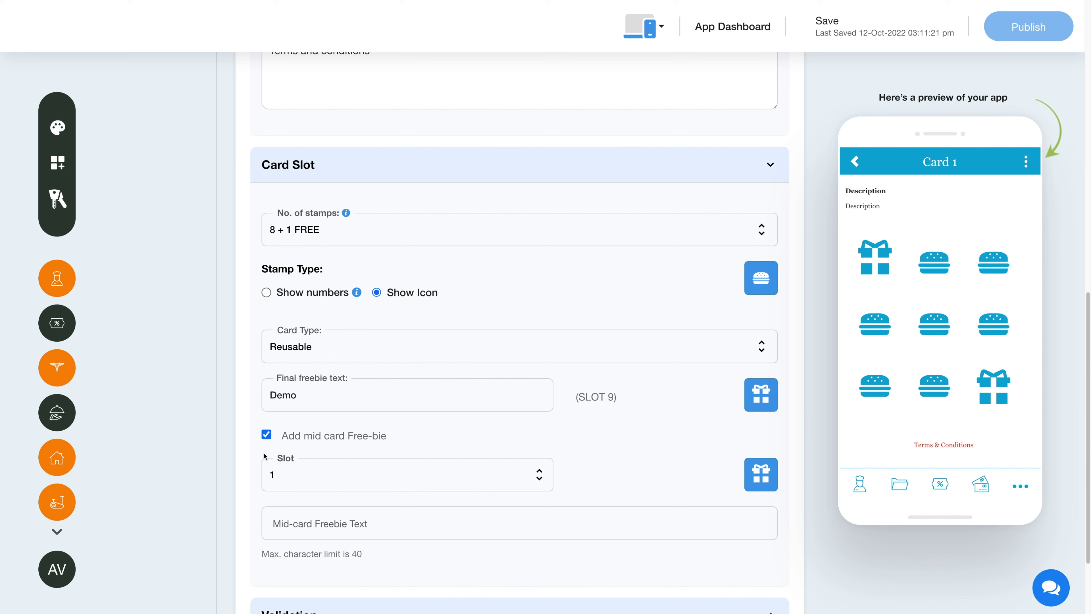
pyautogui.click(328, 470)
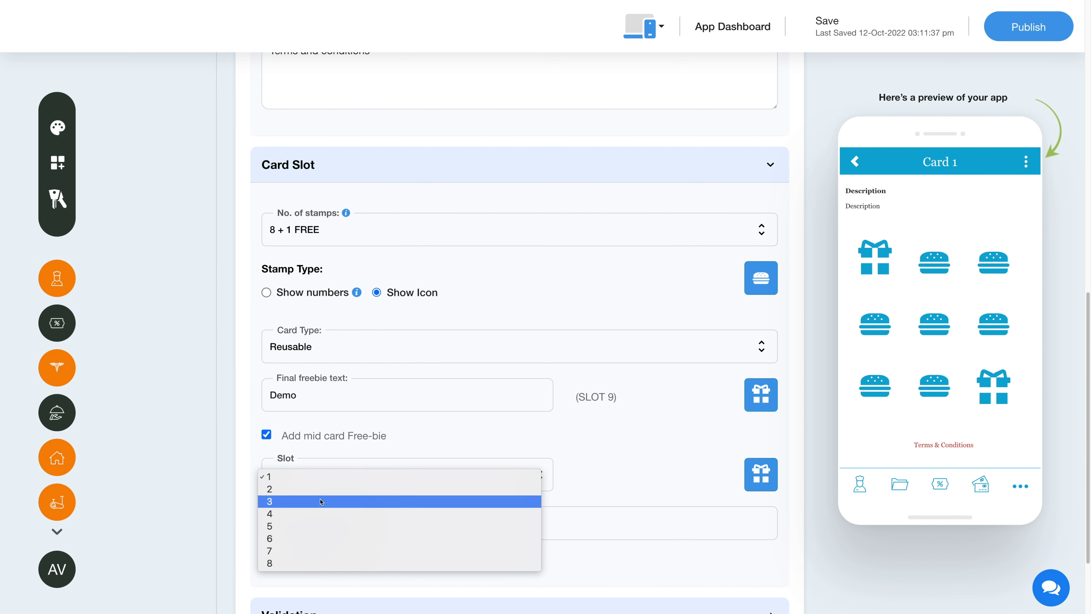
pyautogui.click(301, 489)
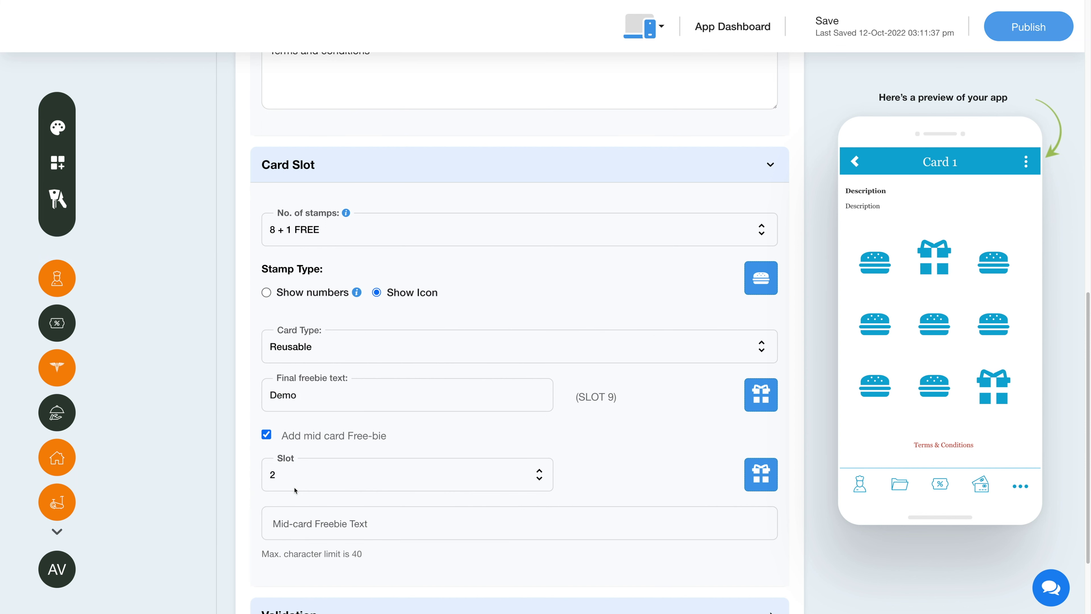
pyautogui.scroll(-2, 564, 418)
pyautogui.click(322, 443)
pyautogui.write('Demo')
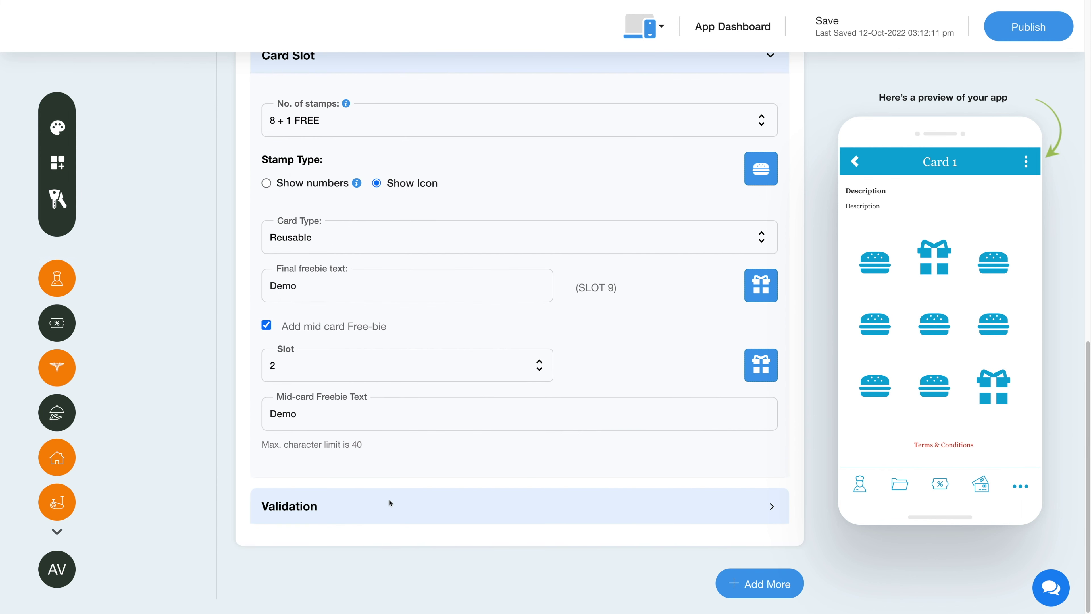
# Step: In the Validation settings, regenerate the single unlock code and generate a QR code for it
pyautogui.click(772, 508)
pyautogui.scroll(-8, 565, 511)
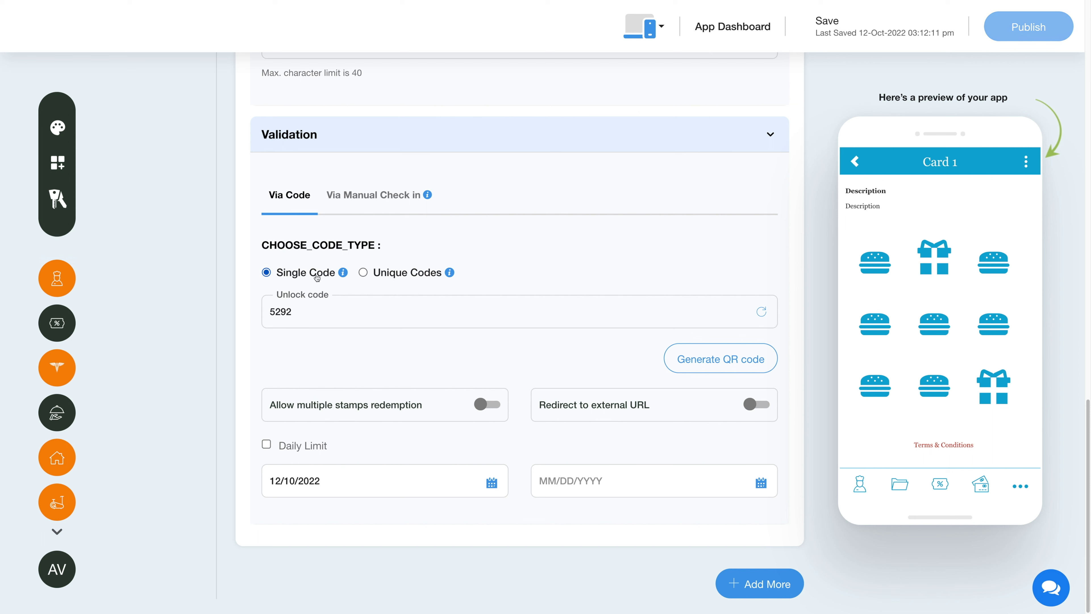
pyautogui.moveTo(450, 275)
pyautogui.click(290, 312)
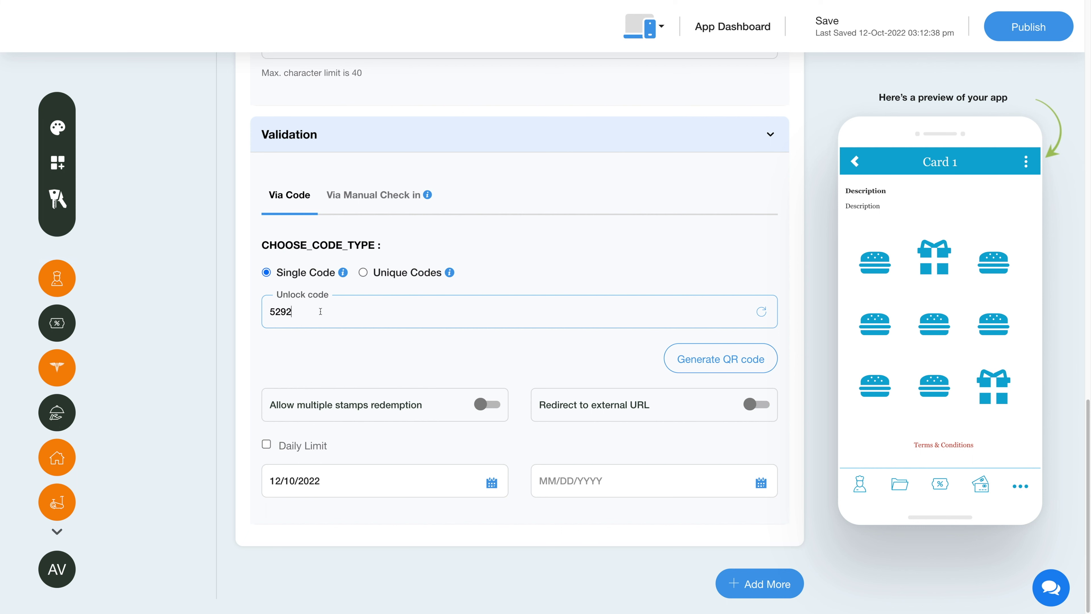
pyautogui.click(762, 313)
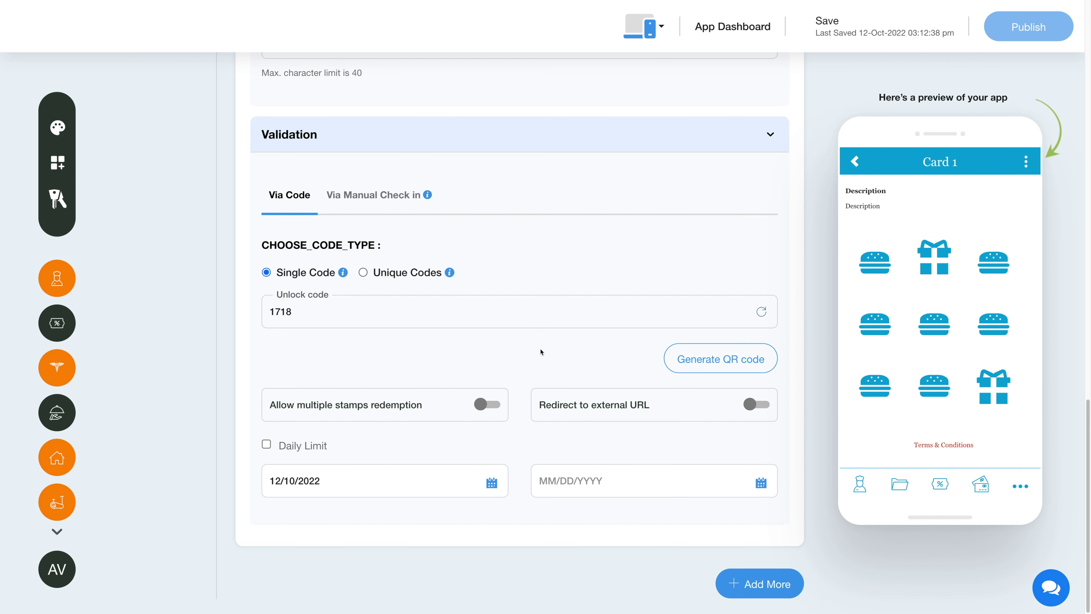
pyautogui.click(719, 363)
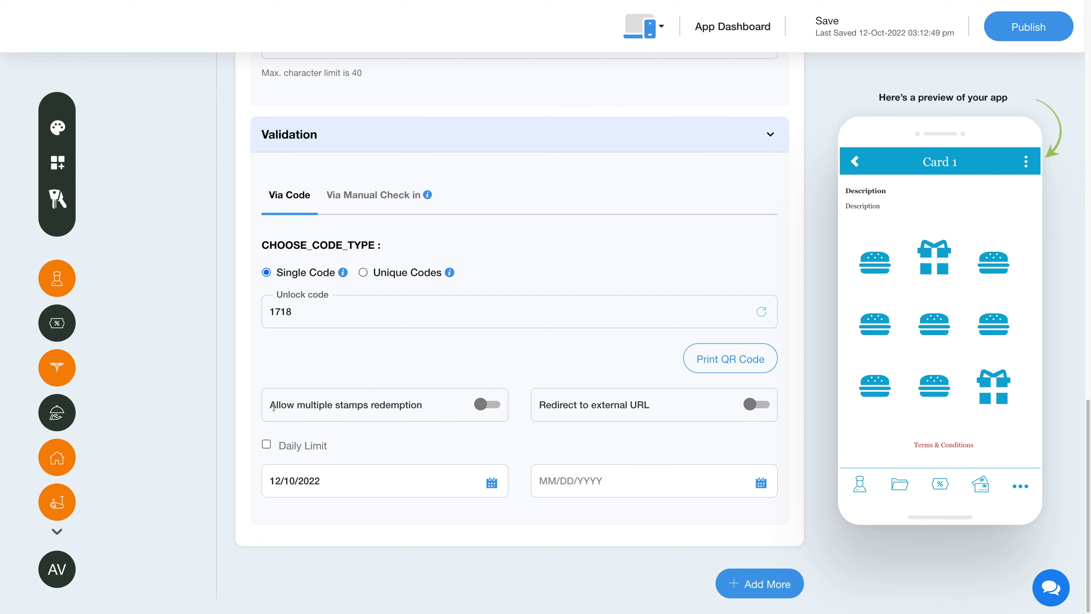
# Step: Try the multiple stamps redemption and external URL redirect options for the single code
pyautogui.click(493, 406)
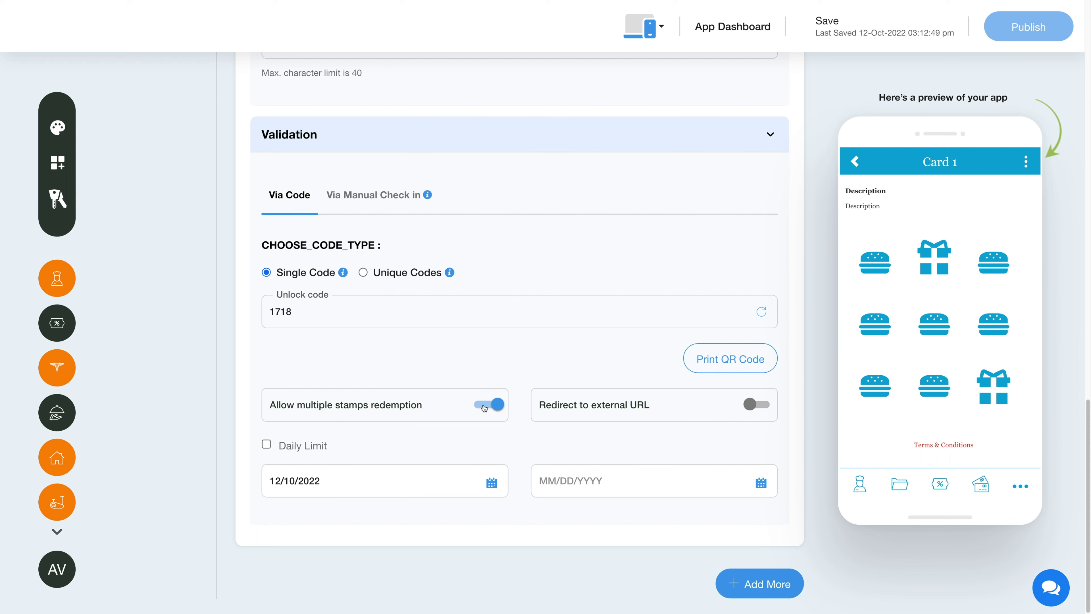
pyautogui.click(484, 407)
pyautogui.click(756, 405)
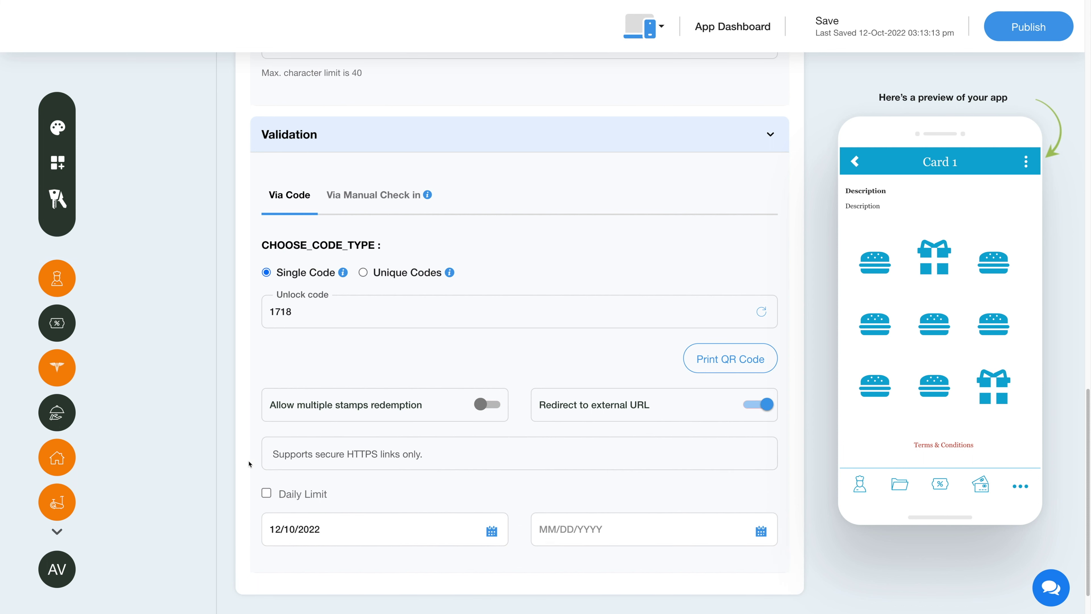
pyautogui.click(442, 458)
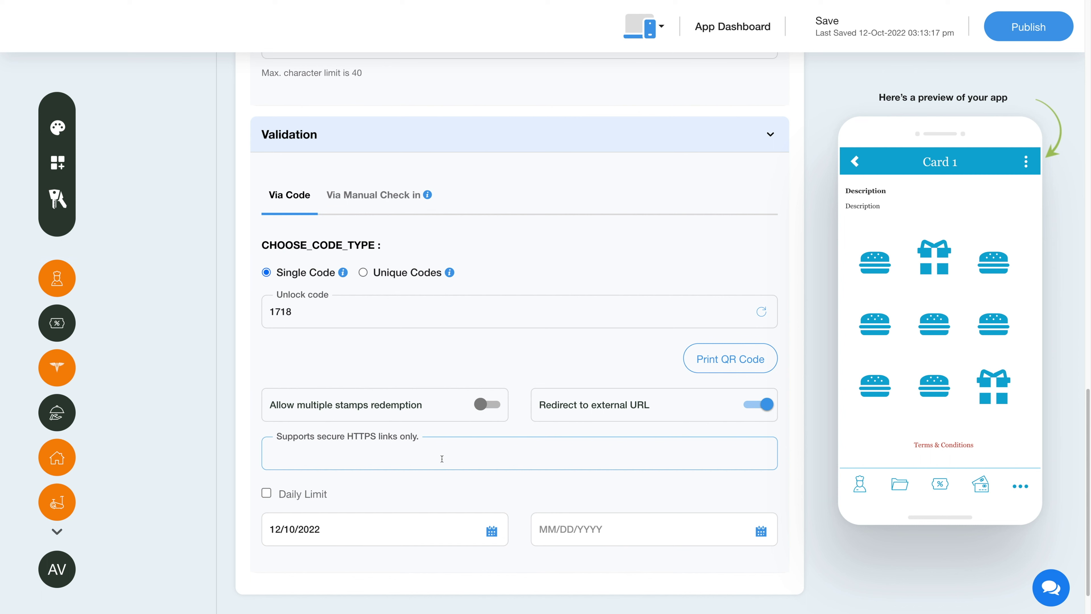
pyautogui.click(752, 415)
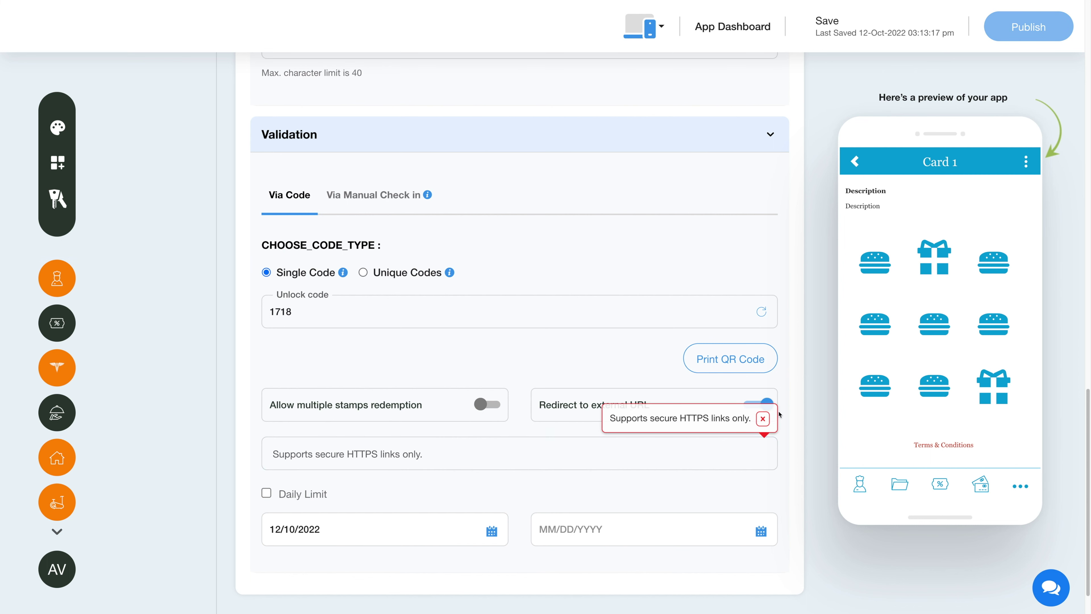
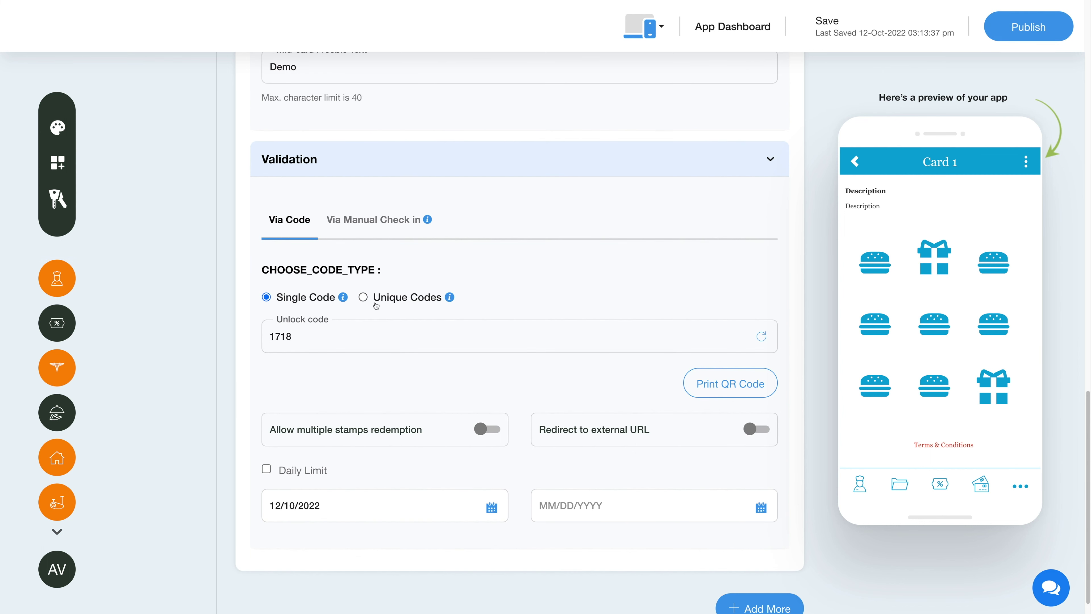
# Step: Switch the validation code type to Unique Codes, set the number of codes to 98 and generate their QR codes
pyautogui.click(363, 298)
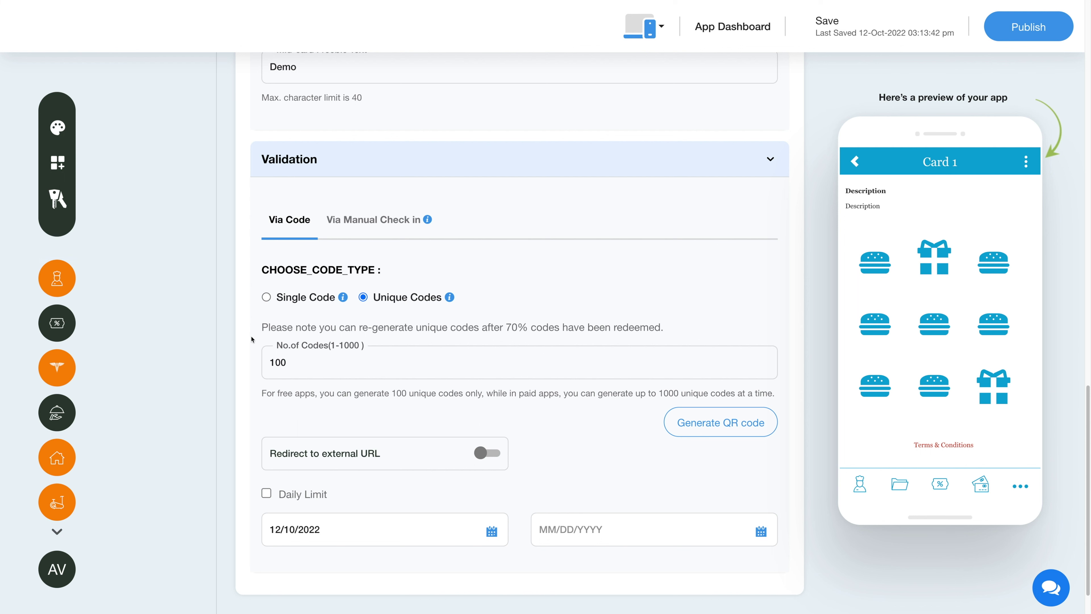
pyautogui.click(328, 363)
pyautogui.scroll(-2, 337, 363)
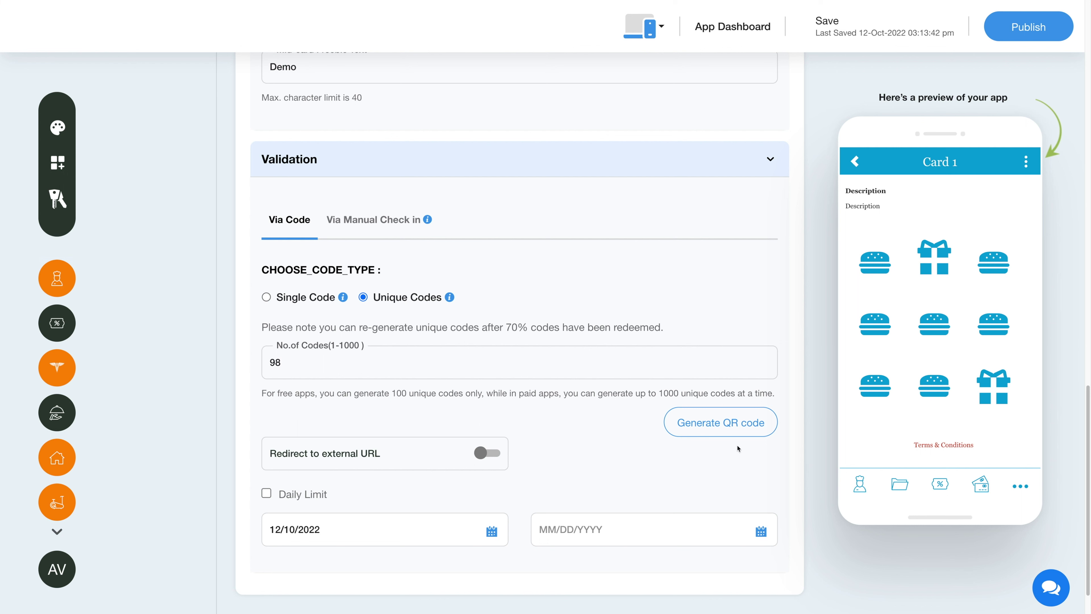
pyautogui.click(725, 428)
pyautogui.press('BackSpace')
pyautogui.press('BackSpace')
pyautogui.press('BackSpace')
pyautogui.write('98')
pyautogui.click(687, 430)
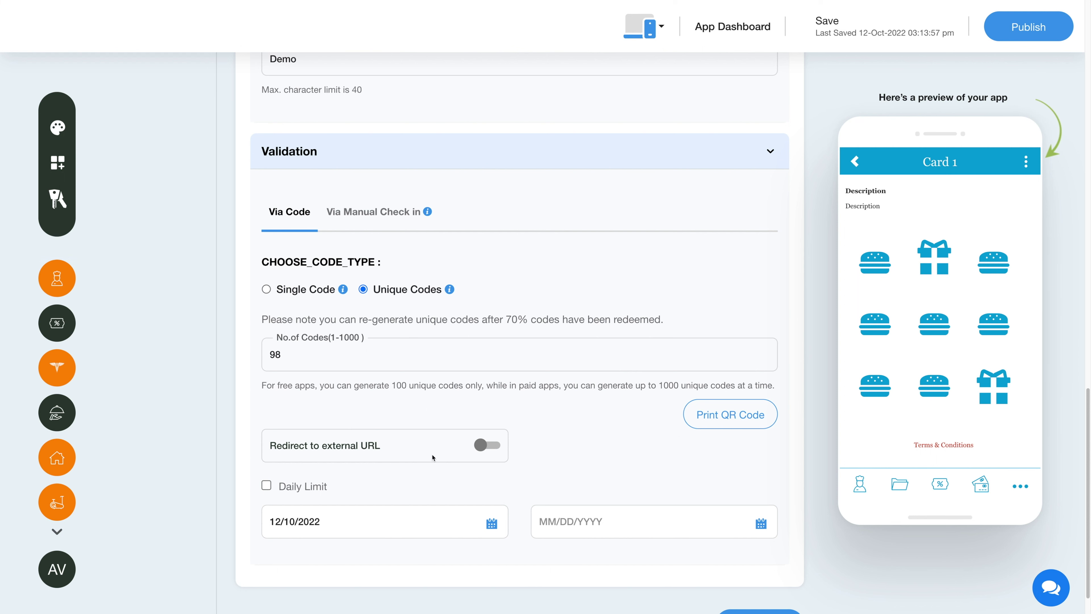
# Step: Try the external URL redirect option for the unique codes
pyautogui.click(492, 446)
pyautogui.click(392, 502)
pyautogui.click(490, 446)
pyautogui.scroll(-1, 362, 470)
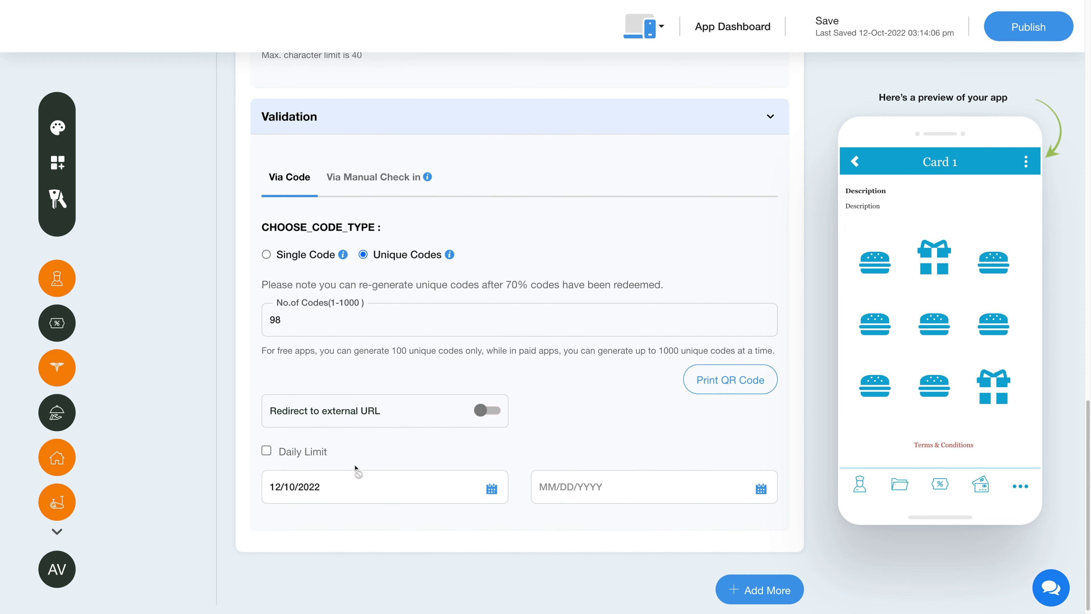
# Step: Set up validation via manual check-in with the address Noida, Uttar Pradesh, India and a radius of 10 meters
pyautogui.scroll(2, 362, 470)
pyautogui.click(359, 273)
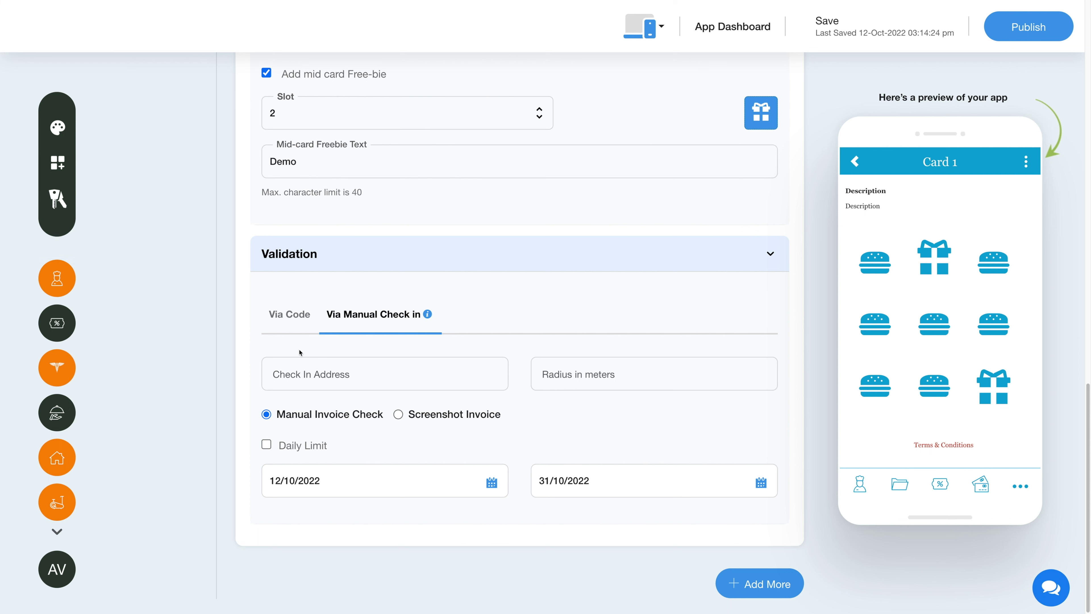
pyautogui.click(352, 373)
pyautogui.write('Noi')
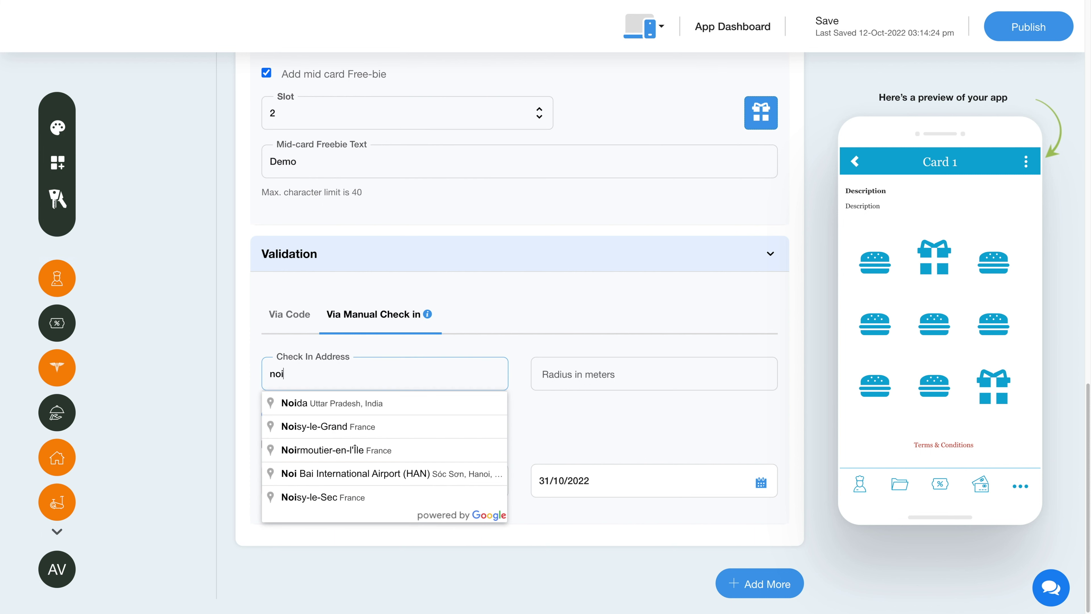
pyautogui.click(363, 407)
pyautogui.click(631, 380)
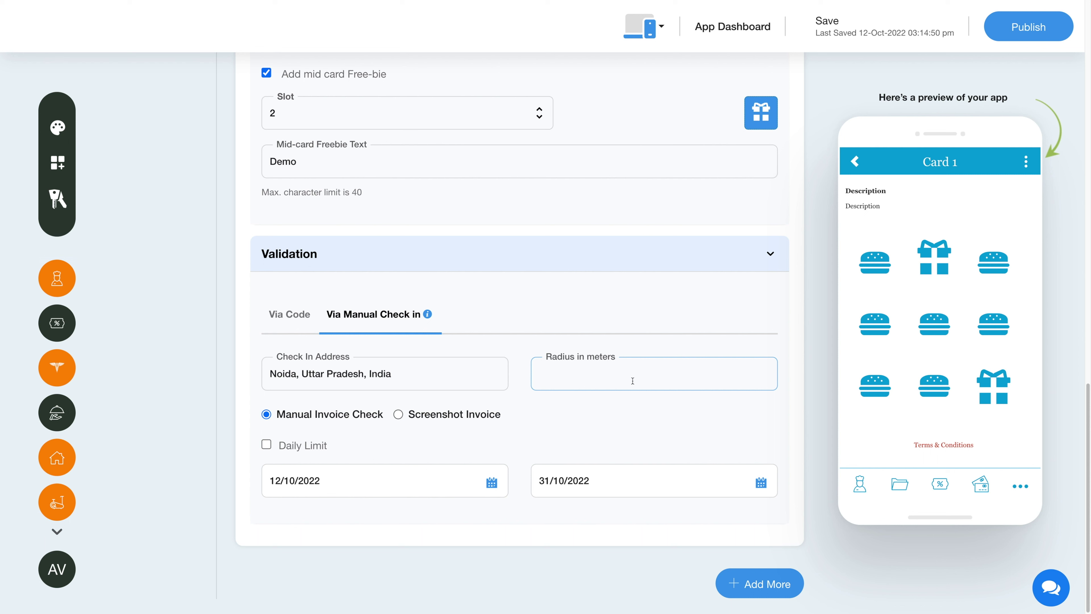
pyautogui.write('10')
pyautogui.click(610, 414)
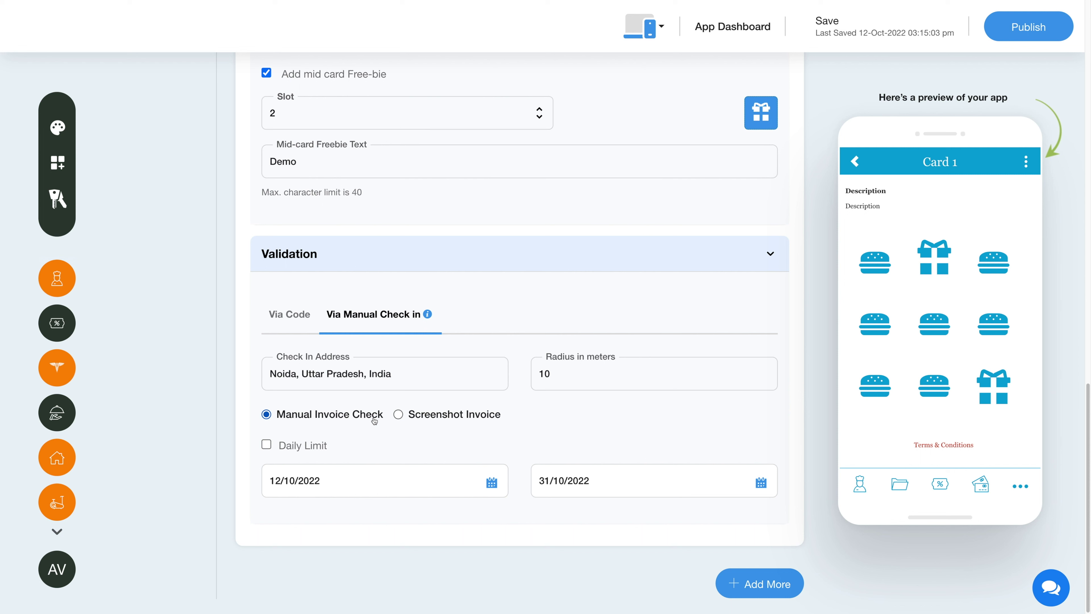
# Step: Choose Screenshot Invoice for the manual check-in and set the card's end date to 31/10/2022
pyautogui.click(401, 415)
pyautogui.click(266, 446)
pyautogui.click(288, 479)
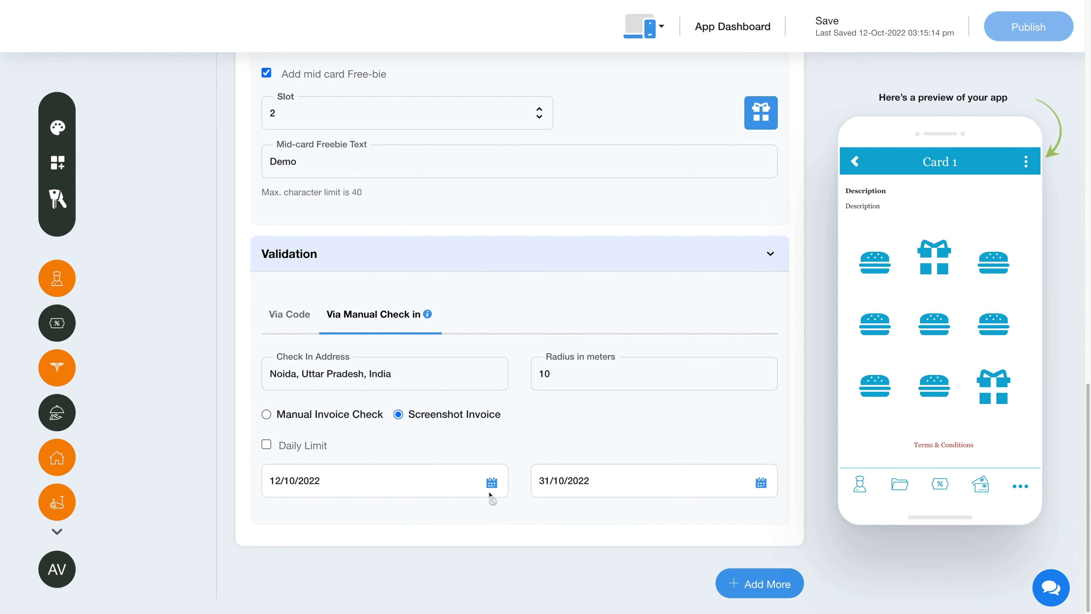
pyautogui.click(492, 482)
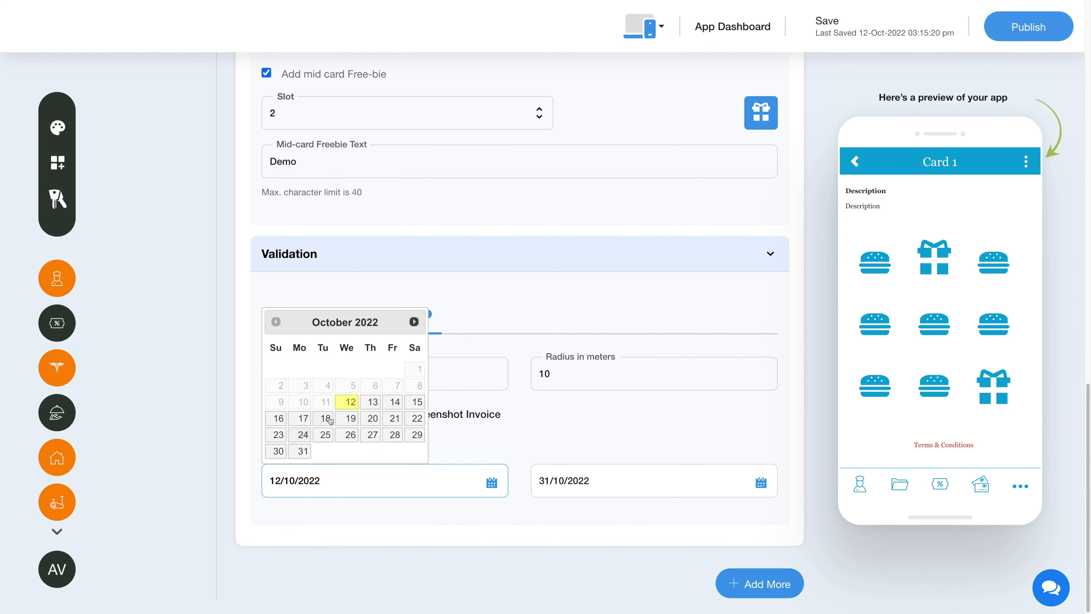
pyautogui.click(758, 484)
pyautogui.click(758, 484)
pyautogui.click(572, 451)
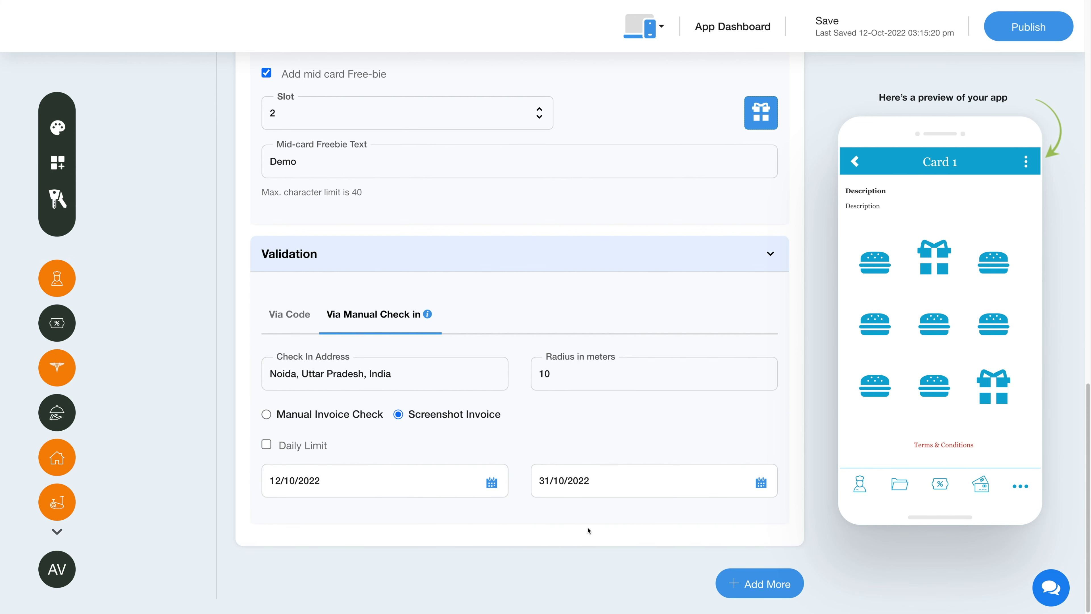
# Step: Add another loyalty card and look over its Validation, Card Slot and Details sections
pyautogui.click(729, 592)
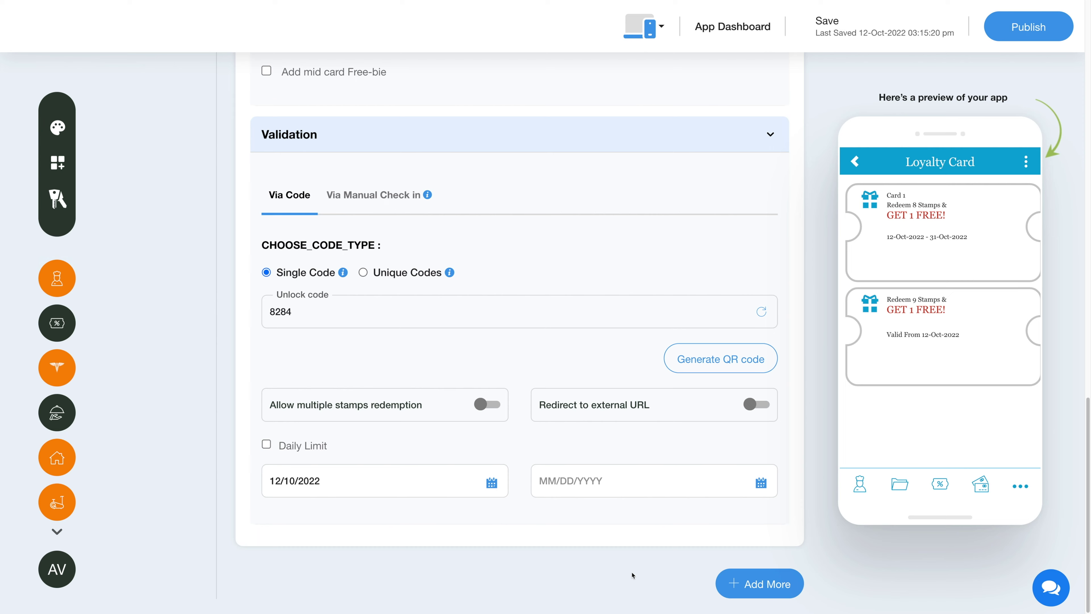
pyautogui.scroll(5, 632, 575)
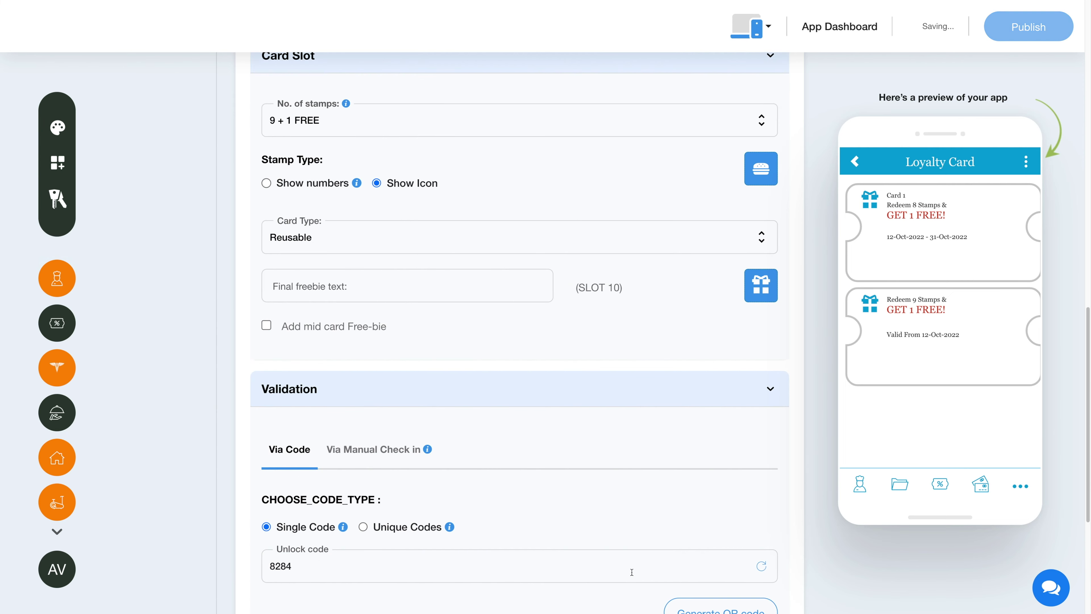
pyautogui.scroll(5, 631, 572)
pyautogui.scroll(4, 632, 575)
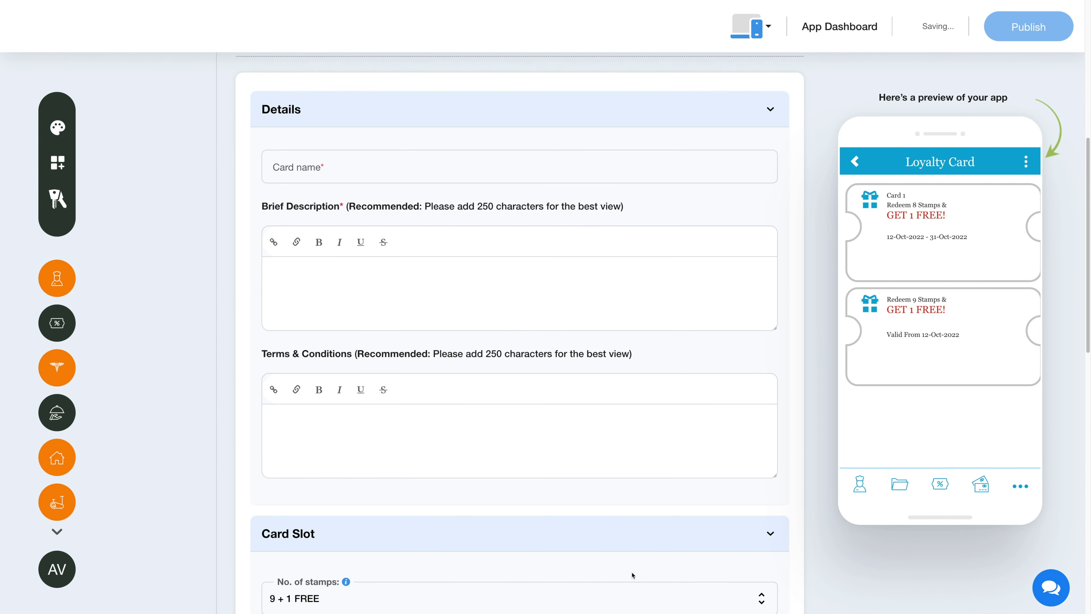
pyautogui.scroll(6, 632, 575)
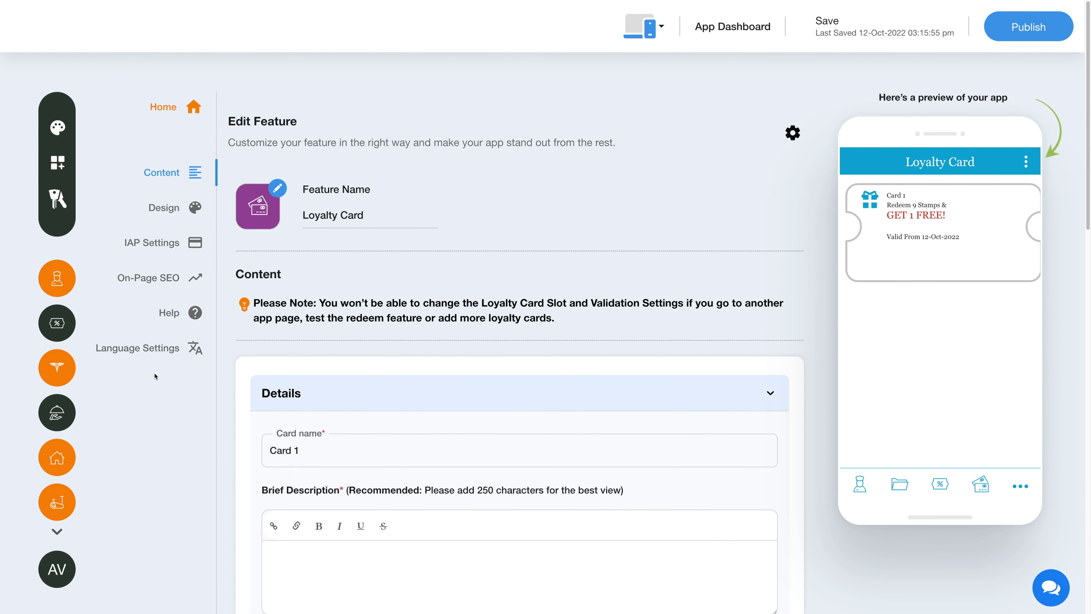
# Step: Examine the editable text labels in the Loyalty Card feature's Language Settings without changing them
pyautogui.click(162, 347)
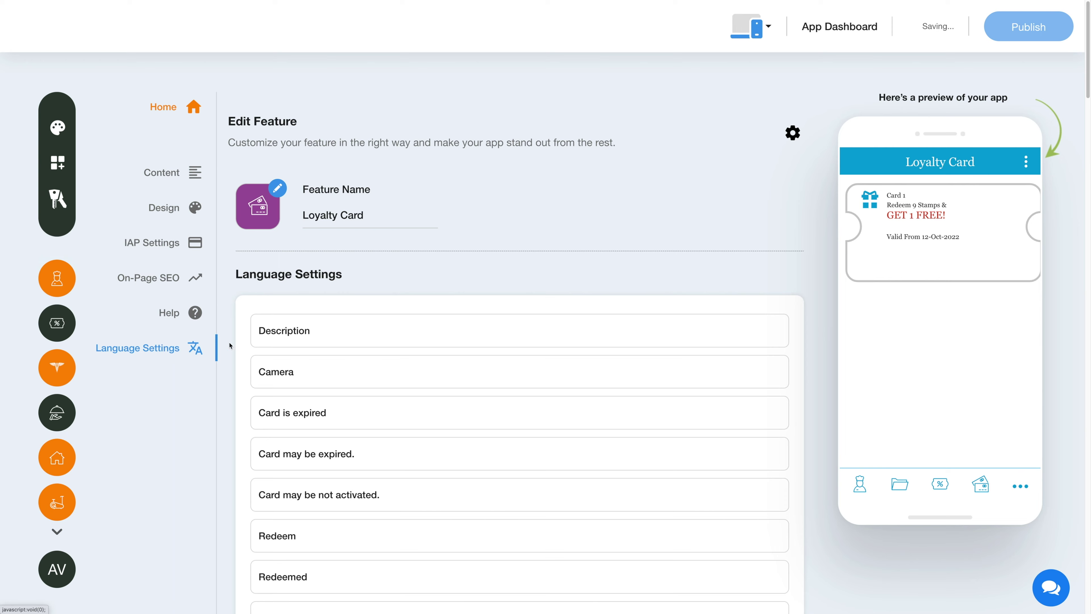
pyautogui.click(357, 426)
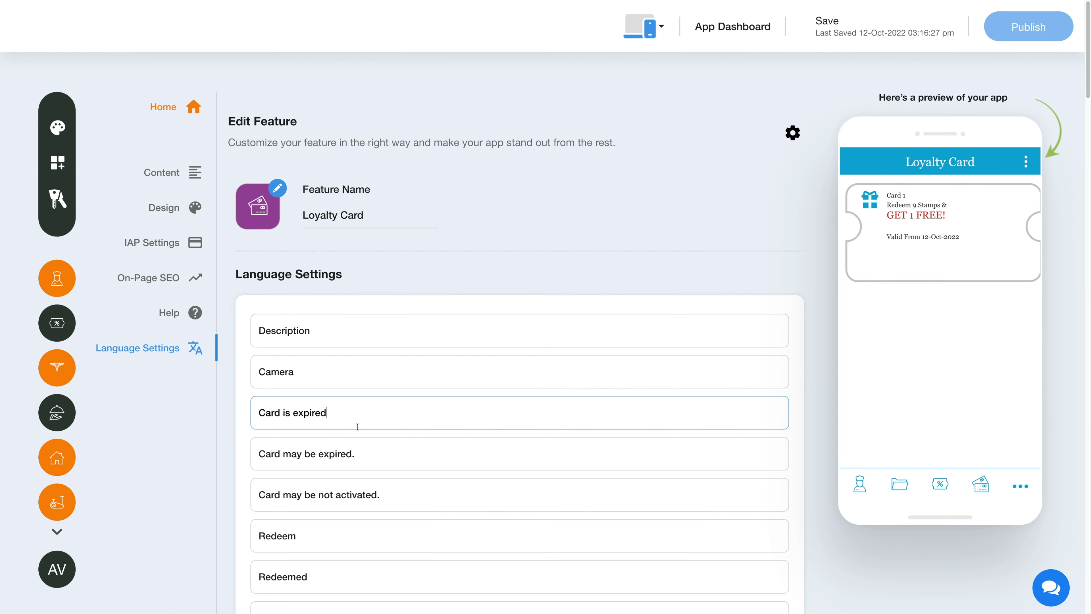
pyautogui.scroll(-20, 357, 426)
pyautogui.scroll(-17, 357, 427)
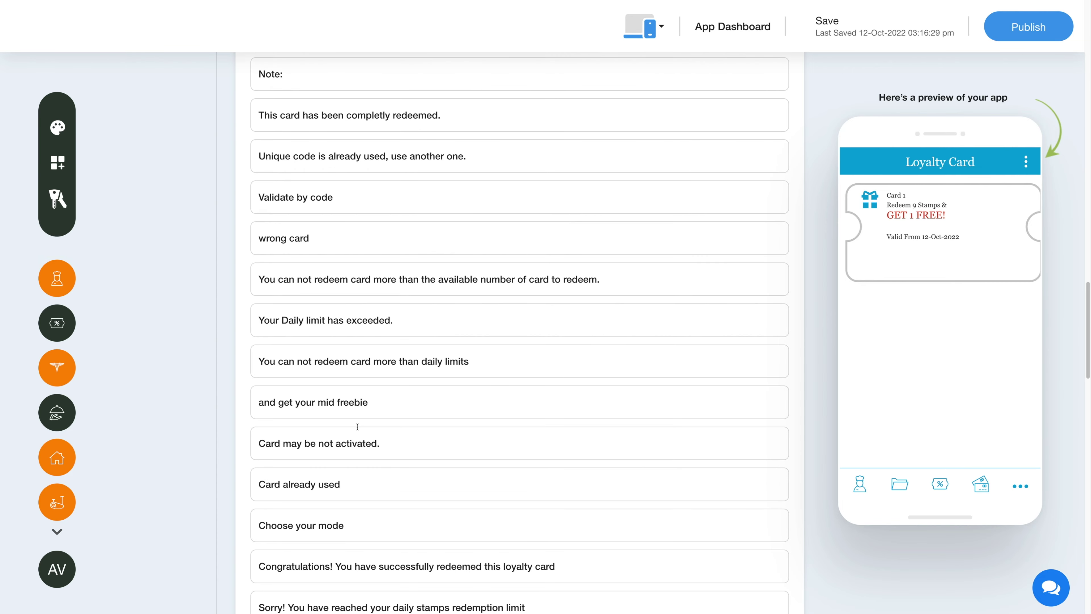
pyautogui.scroll(20, 356, 426)
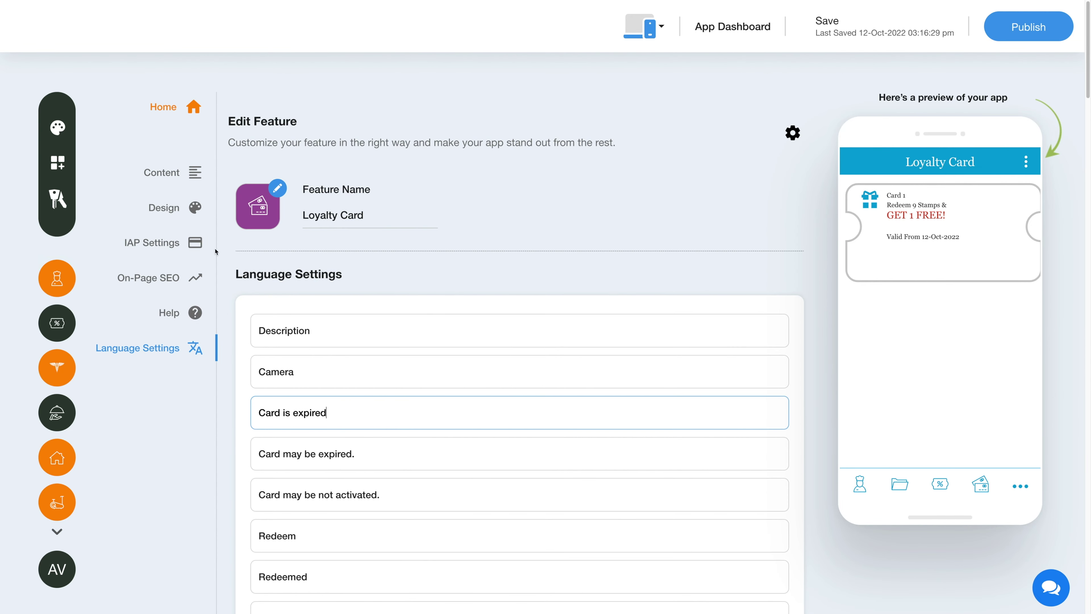
# Step: Review the page background choices in the Loyalty Card's design, including stock media, solid colors and custom images, without applying any
pyautogui.click(173, 209)
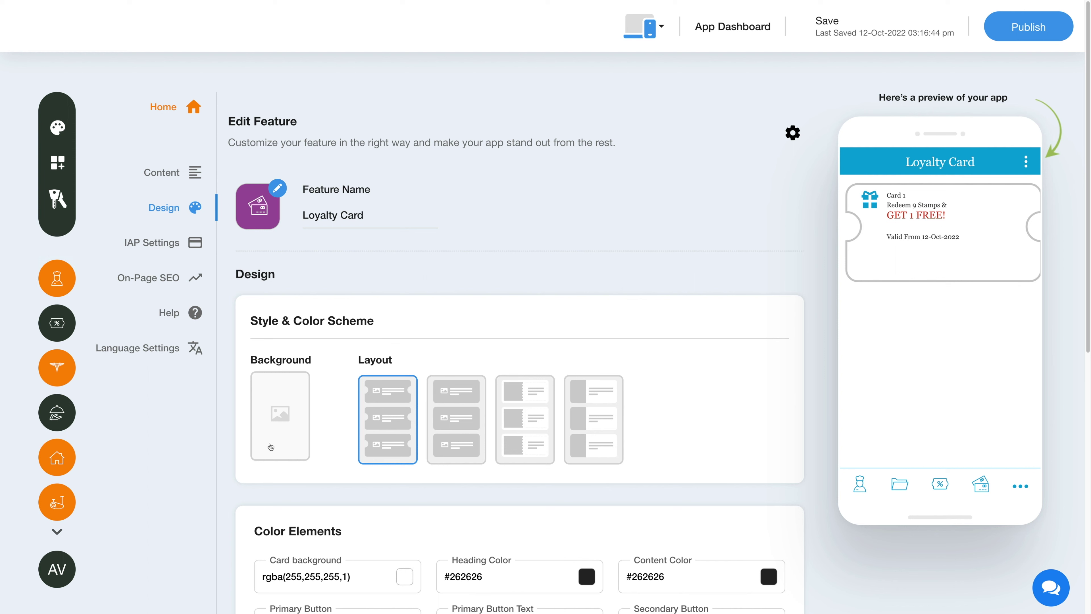
pyautogui.click(282, 425)
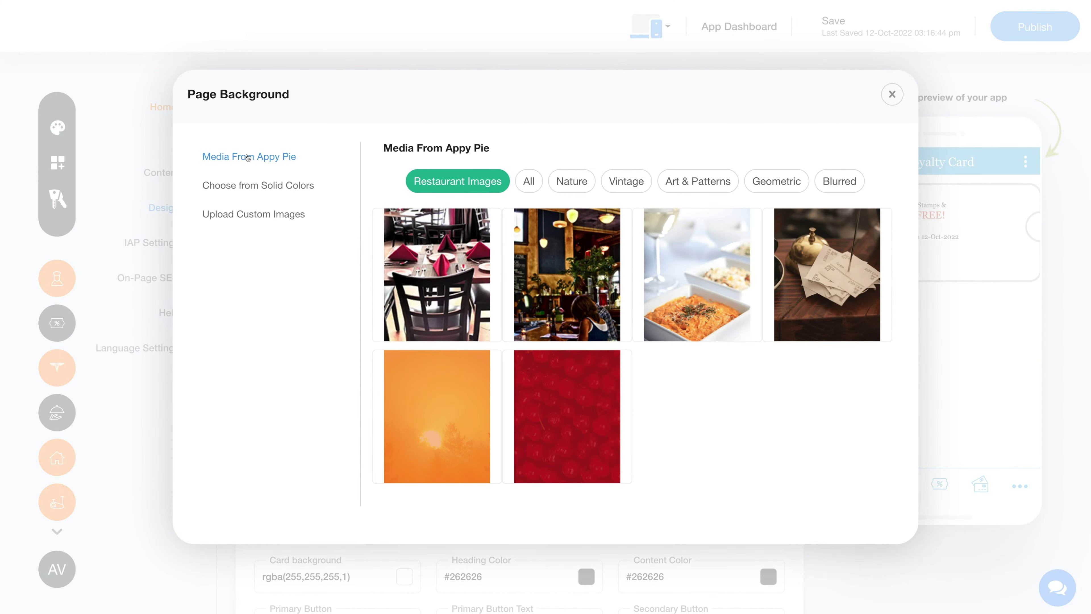
pyautogui.click(232, 185)
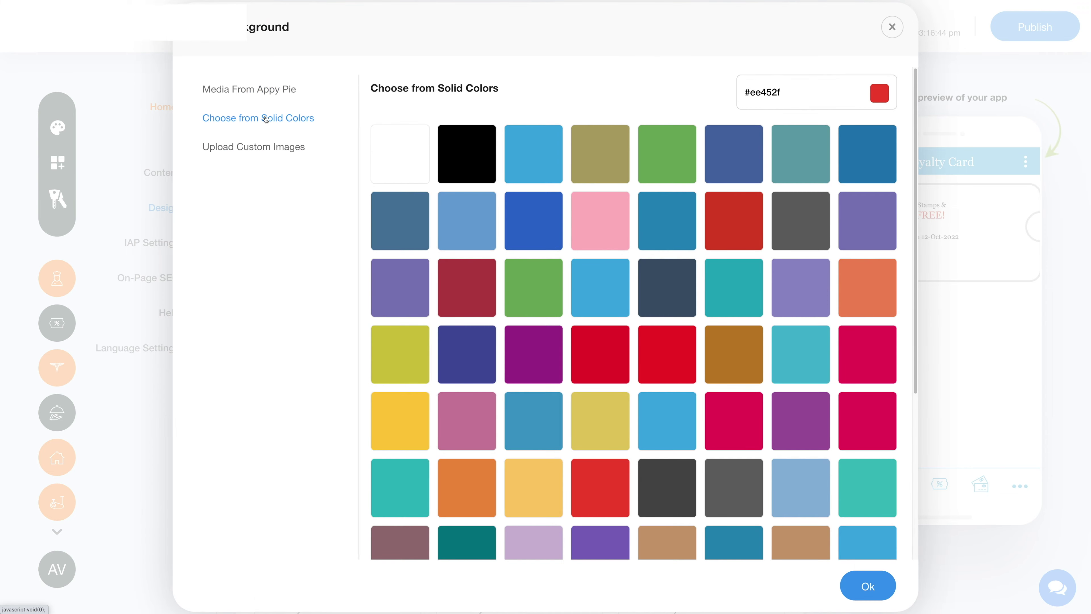
pyautogui.click(253, 146)
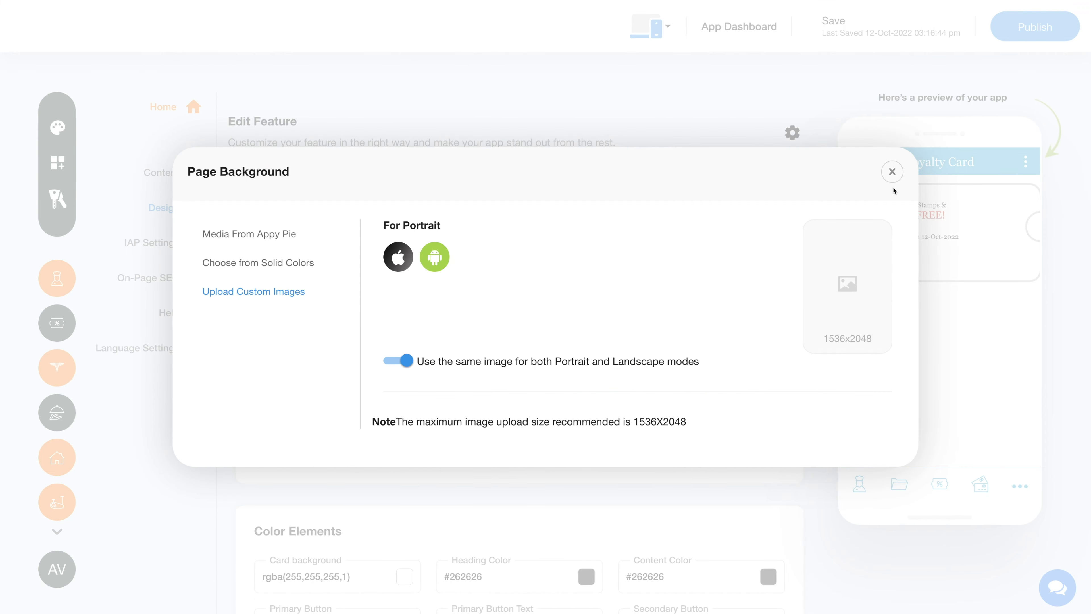
pyautogui.click(891, 173)
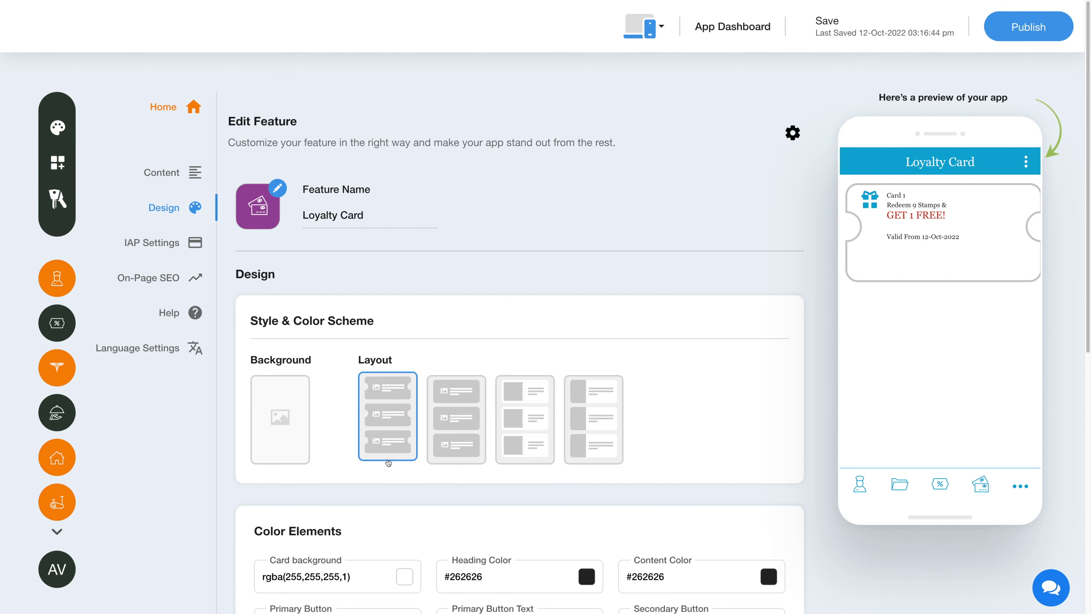
# Step: Review the design's color elements, font sizes and indents, and try the Hide Border and Show Icon switches
pyautogui.scroll(-10, 258, 99)
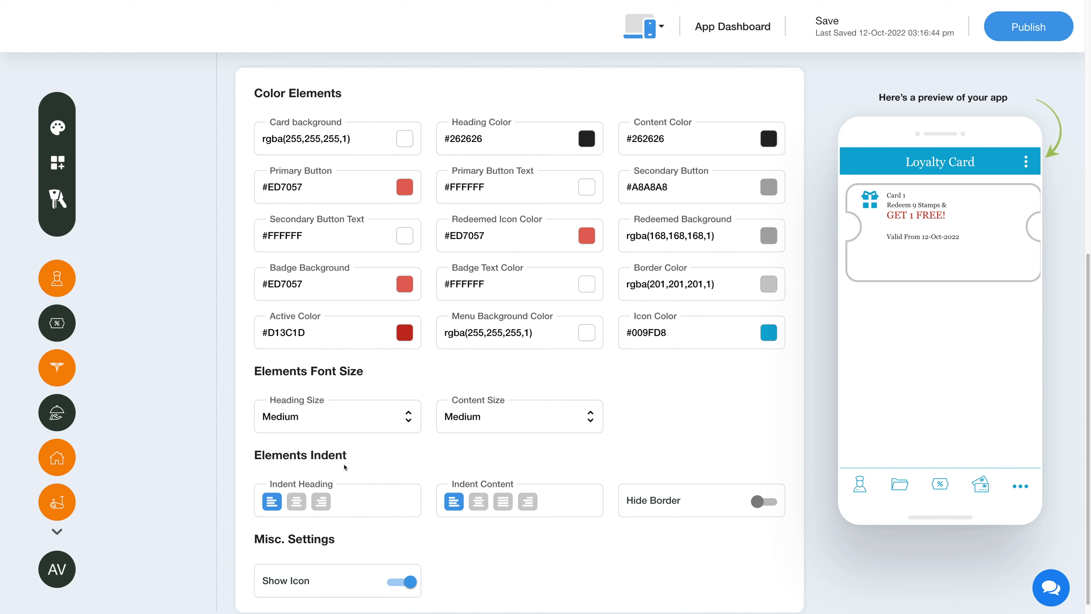
pyautogui.click(763, 502)
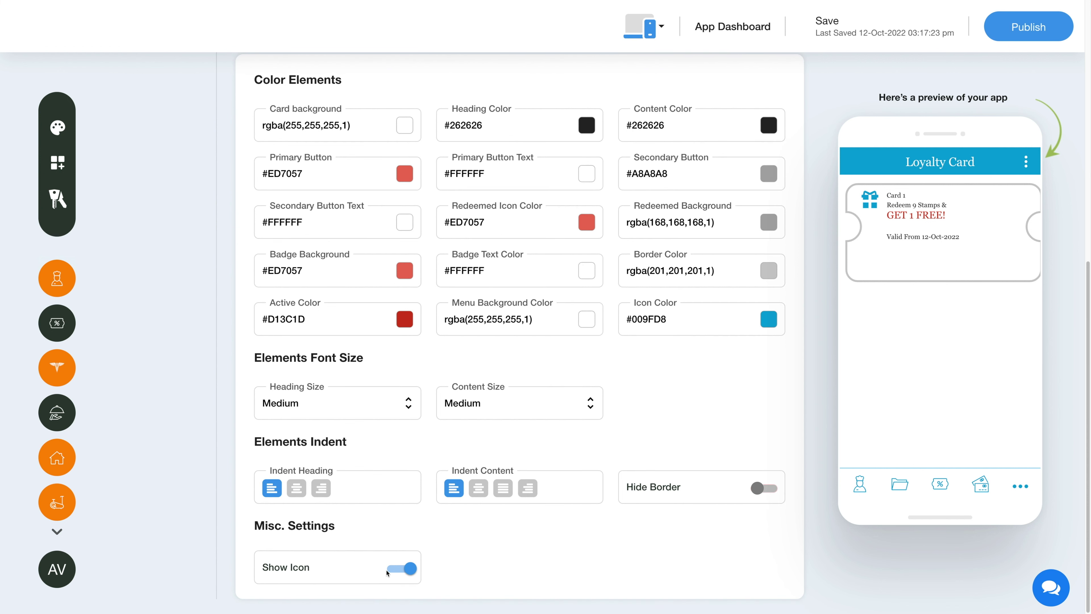
pyautogui.click(387, 570)
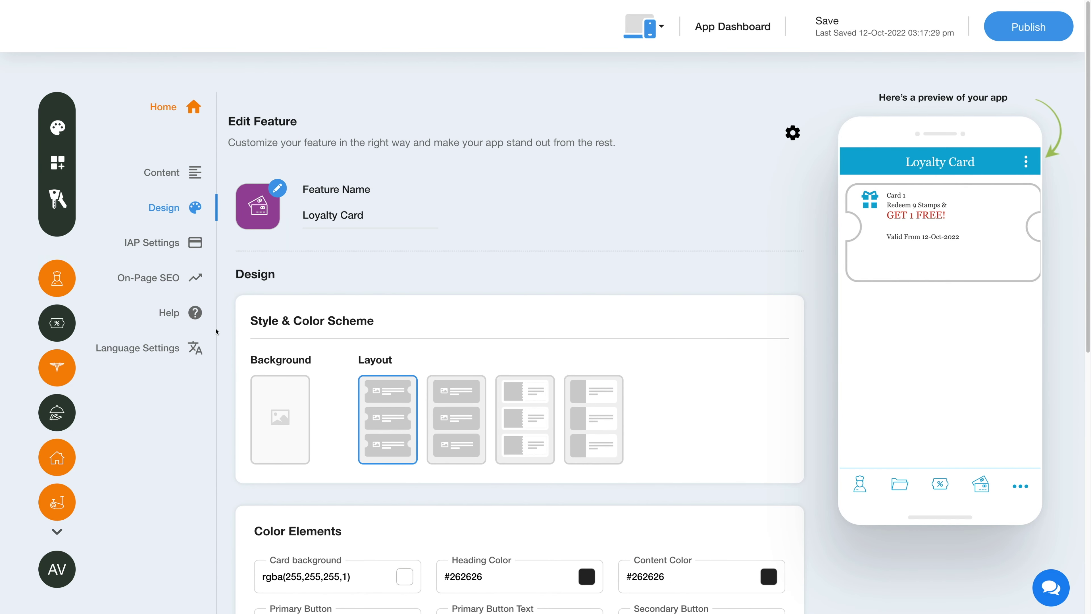
# Step: Open the Loyalty Card's IAP Settings and switch Enable IAP on and back off
pyautogui.click(156, 244)
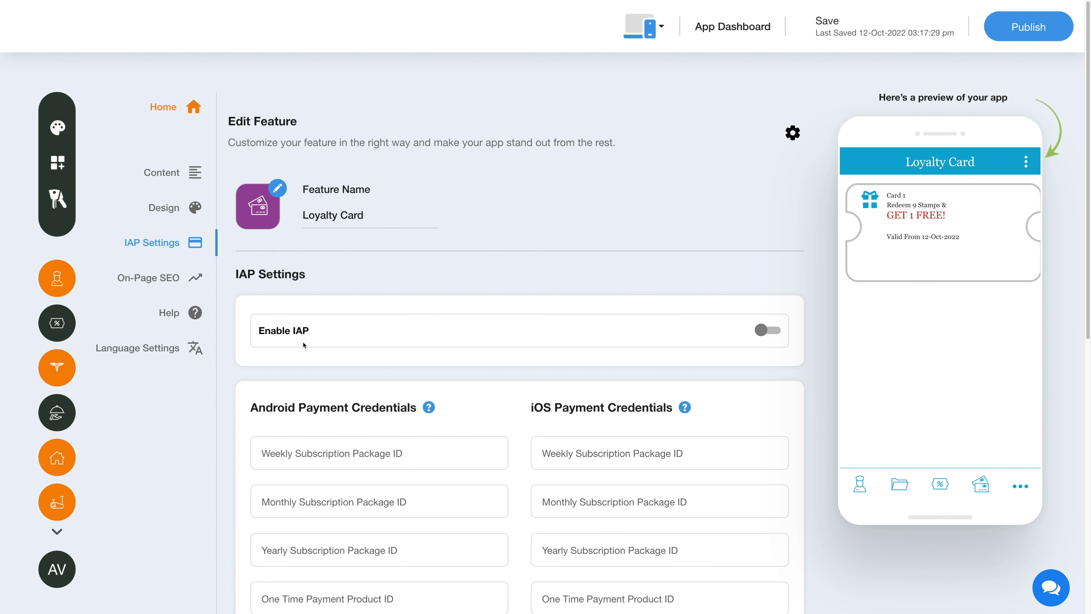
pyautogui.click(769, 339)
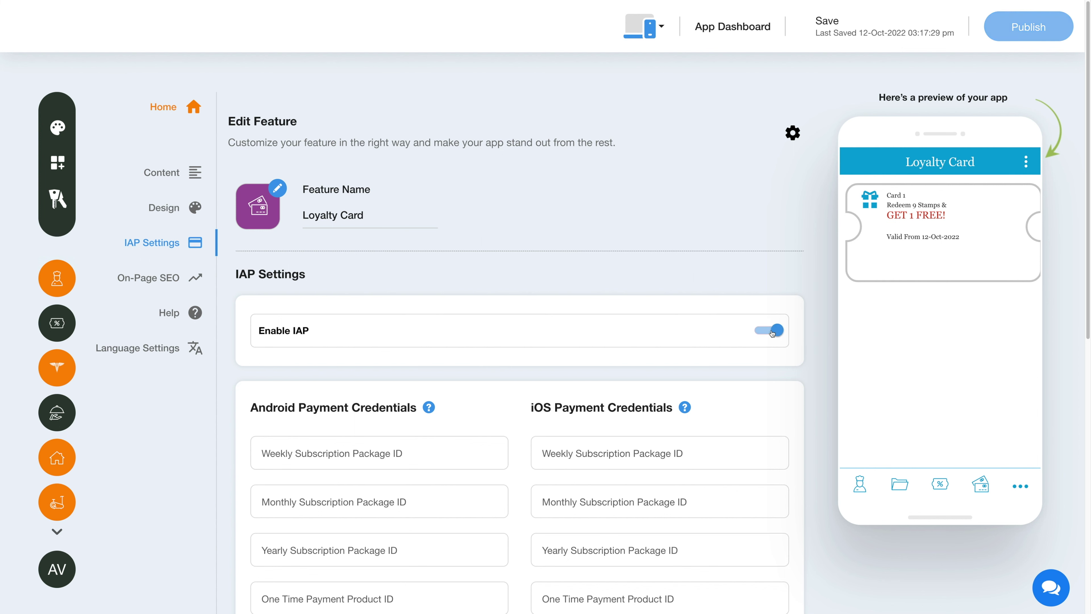
pyautogui.click(765, 340)
# Step: Examine the Android and iOS payment credential fields, the Android payment receipt credentials and the global credentials option
pyautogui.scroll(-8, 765, 341)
pyautogui.scroll(3, 765, 341)
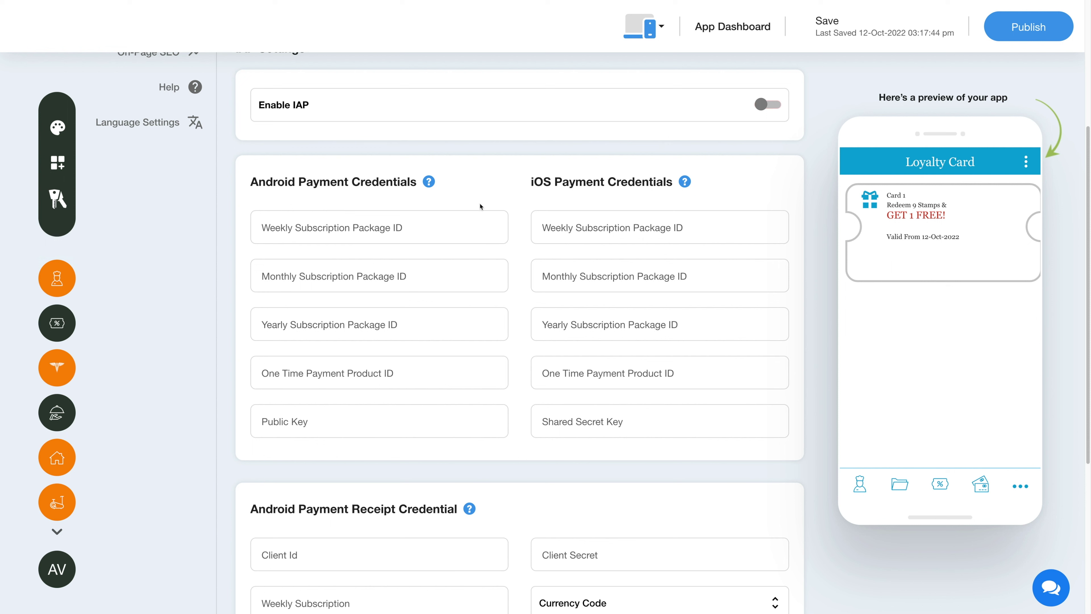
pyautogui.moveTo(431, 189)
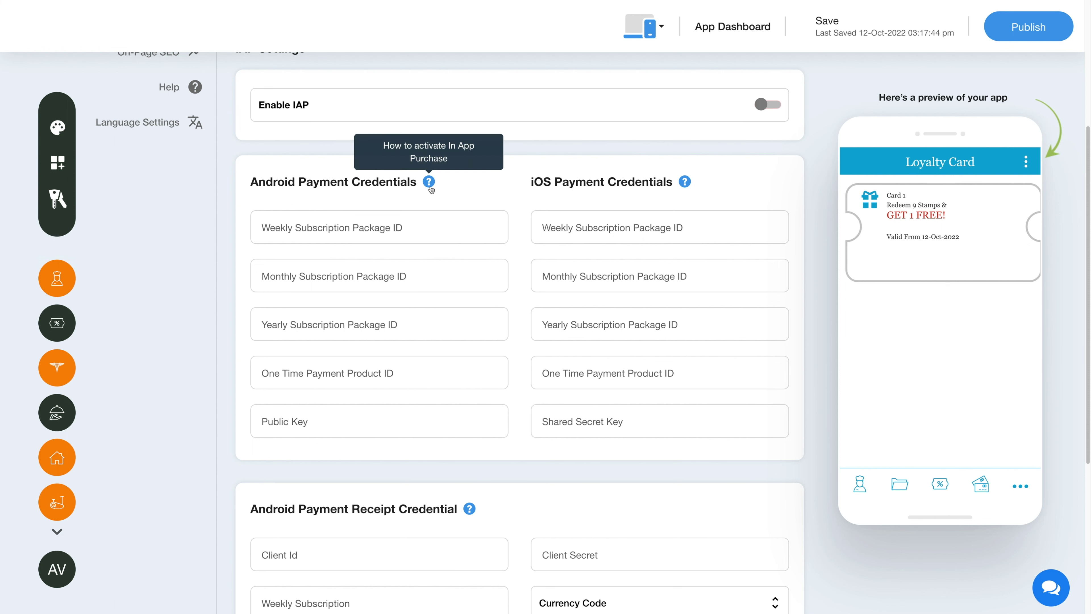
pyautogui.scroll(-5, 461, 252)
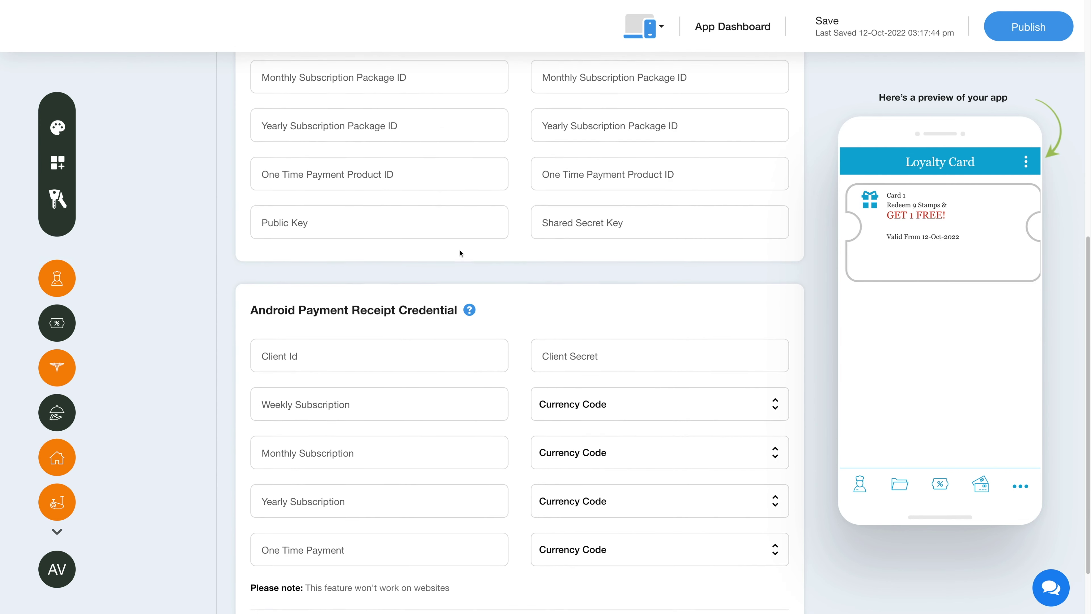
pyautogui.scroll(-2, 460, 252)
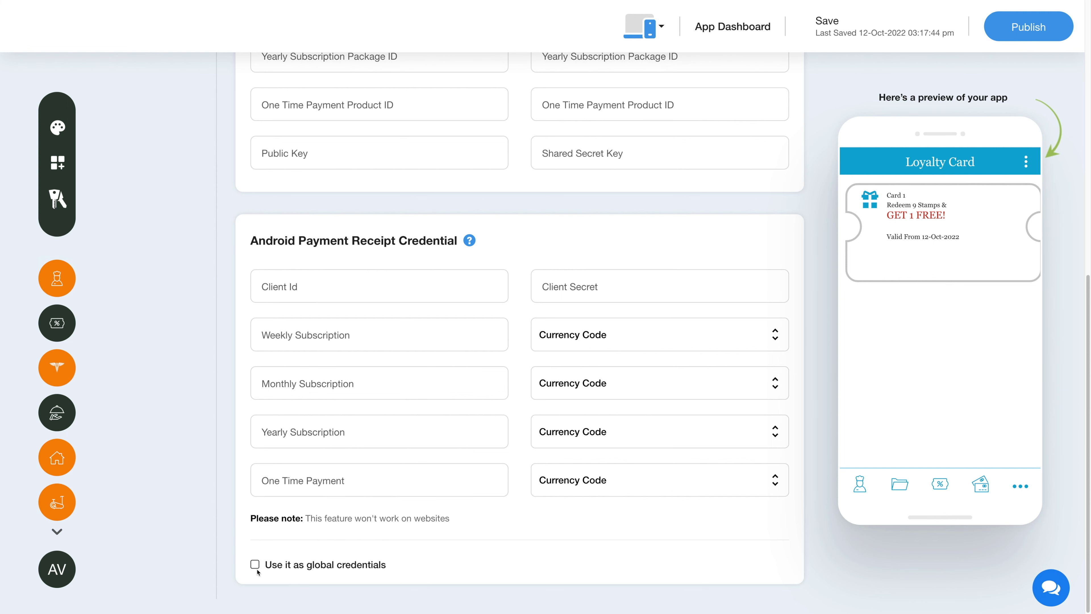
pyautogui.scroll(10, 205, 514)
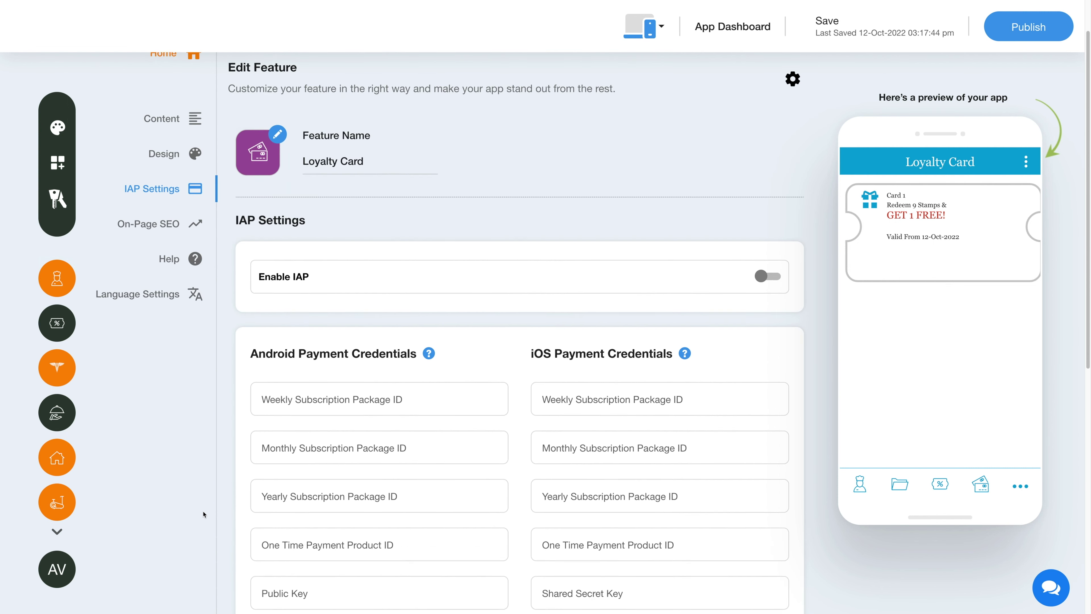
pyautogui.scroll(2, 205, 514)
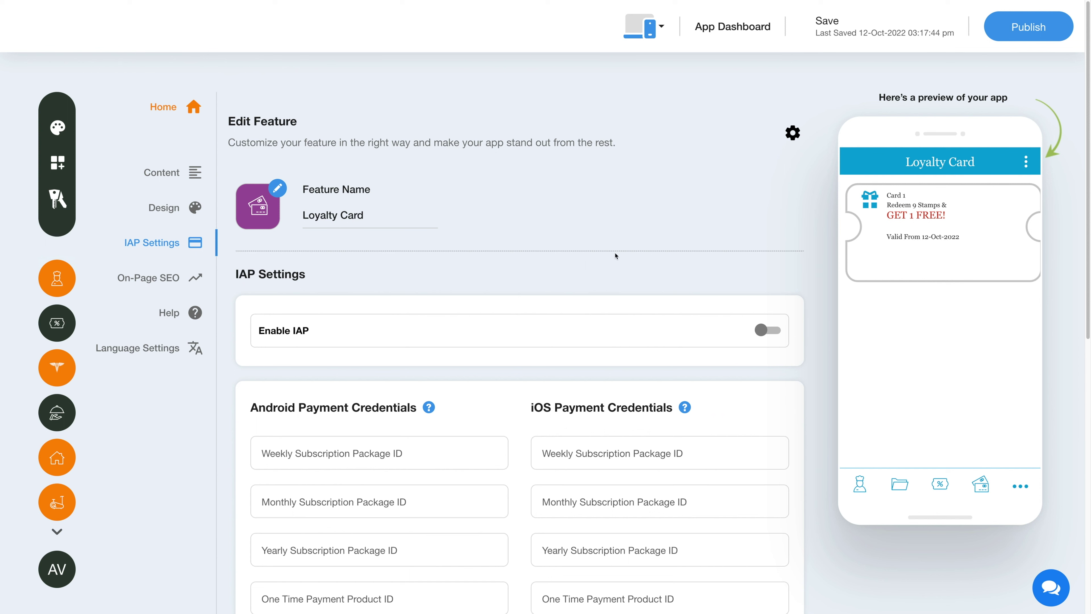
# Step: Check the hints explaining how to save the changes and publish the app
pyautogui.moveTo(833, 32)
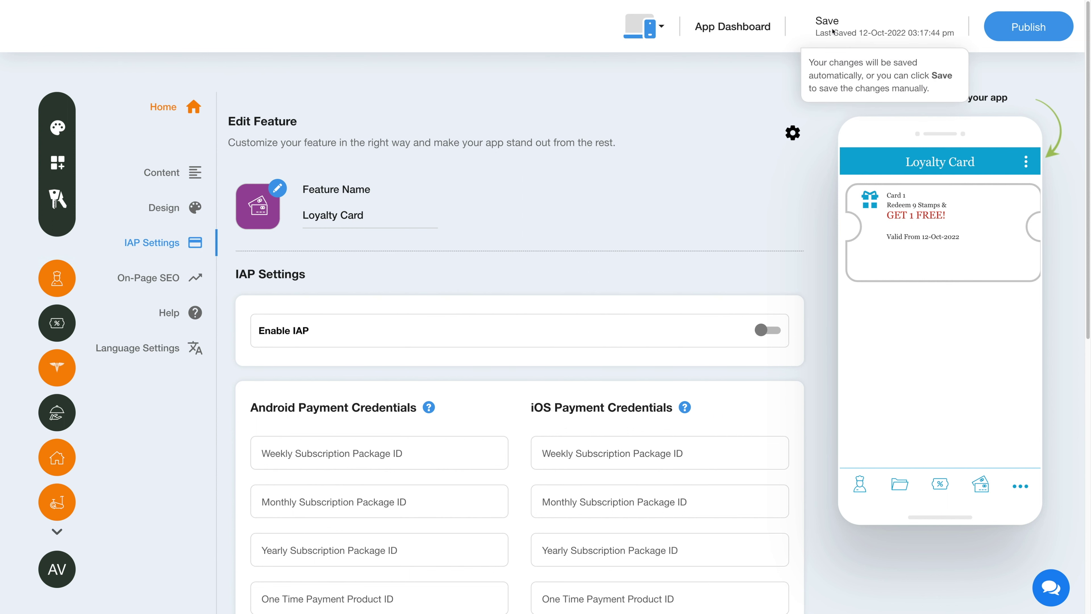
pyautogui.moveTo(1031, 31)
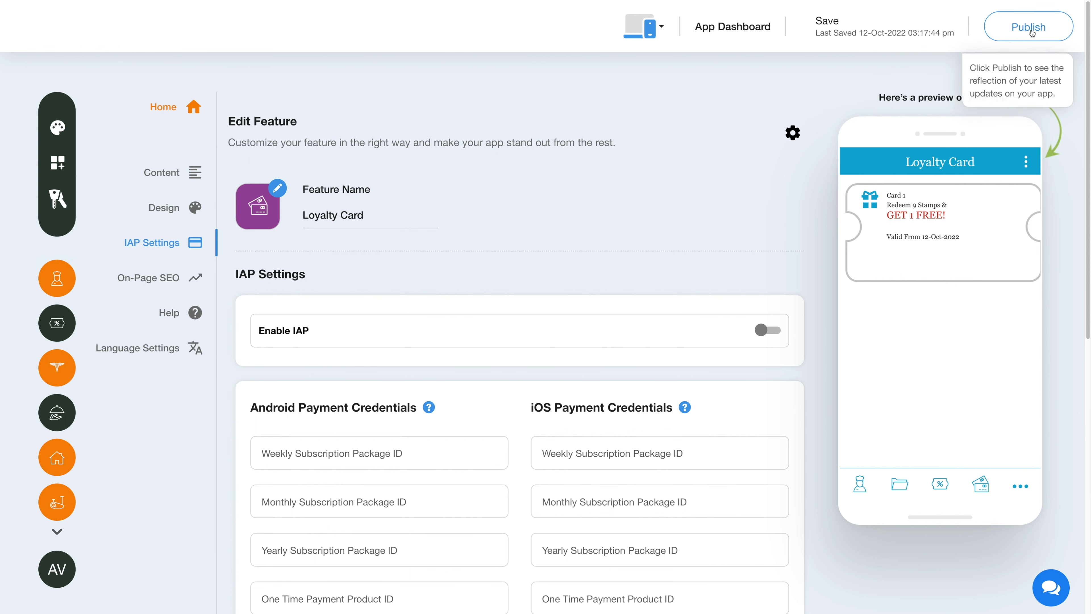